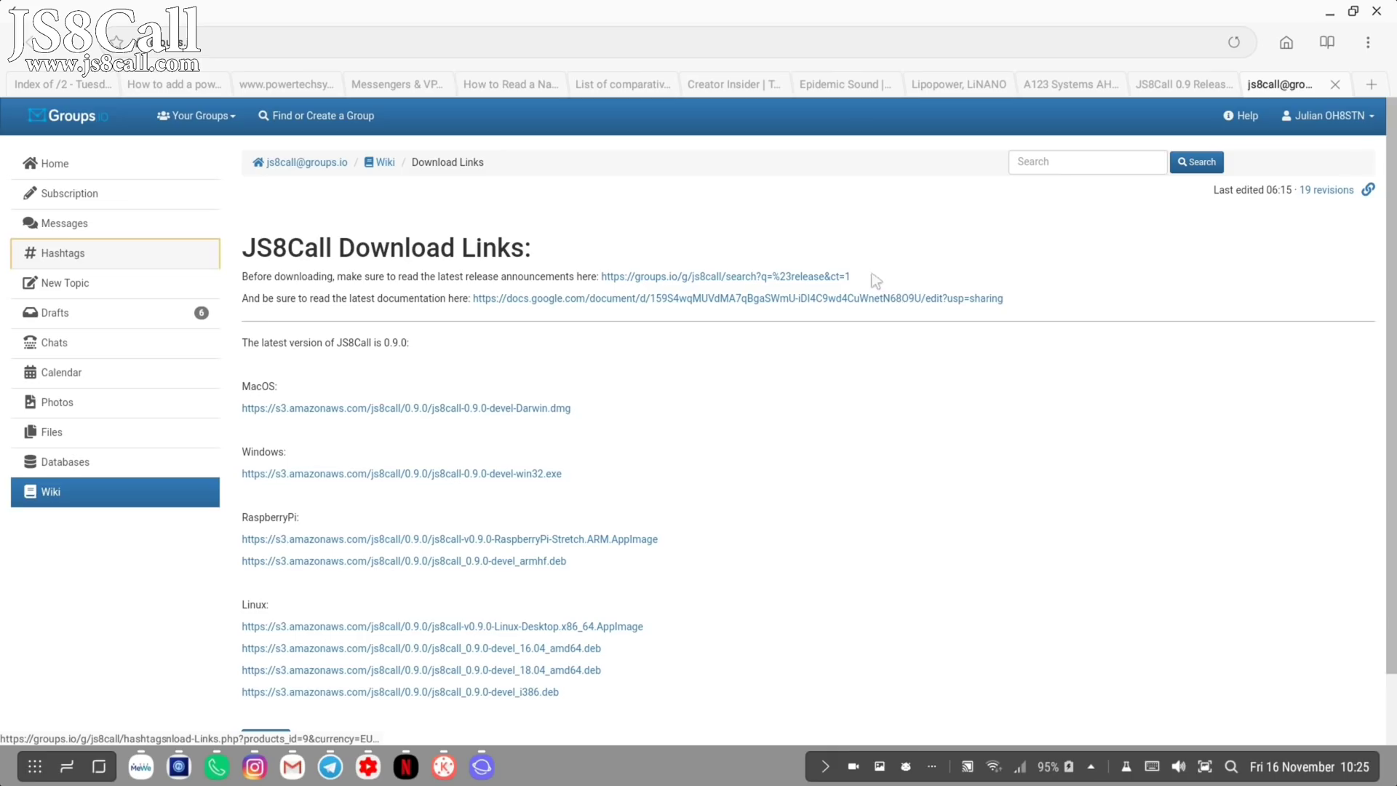
Step: Select the release announcements and documentation links on the page, then clear the selection
drag(853, 276, 602, 276)
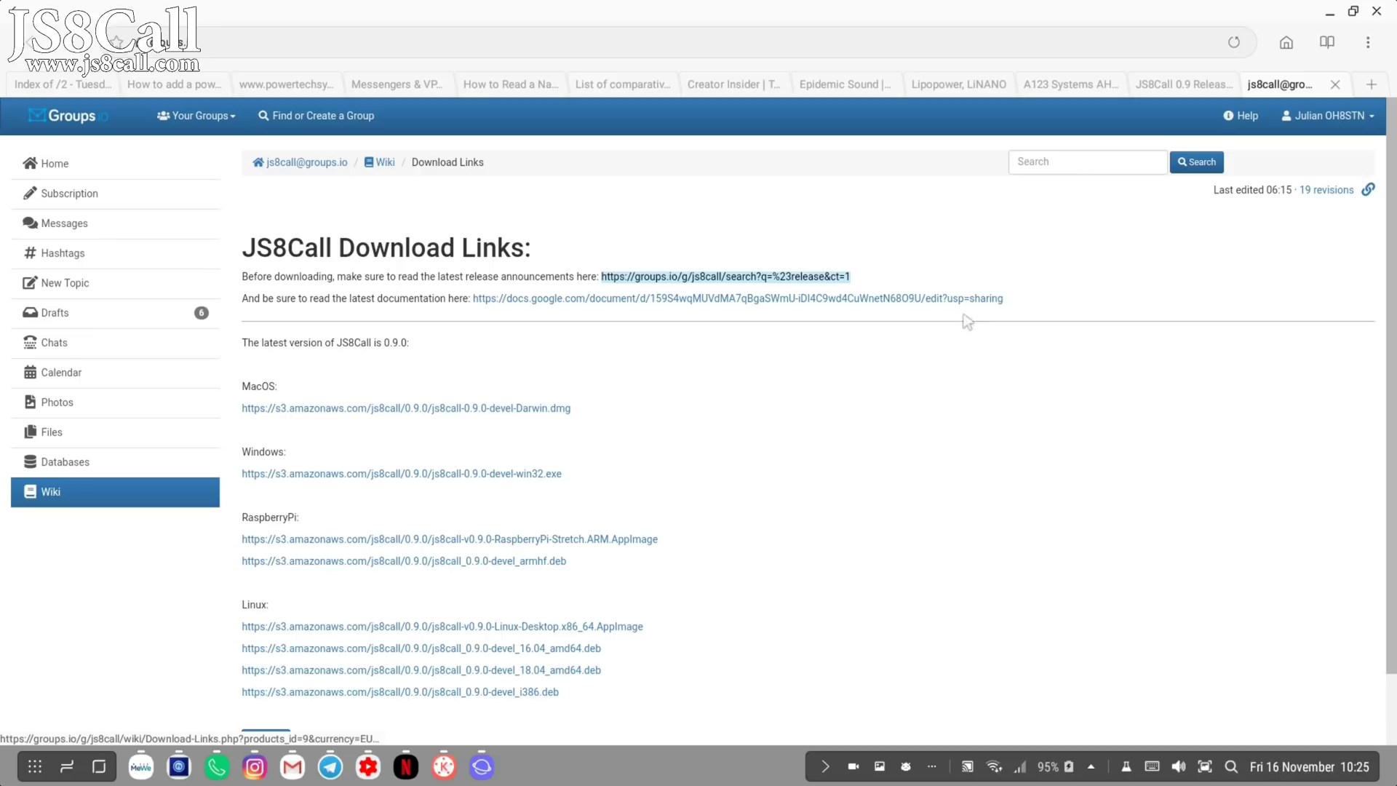
drag(1004, 299, 667, 298)
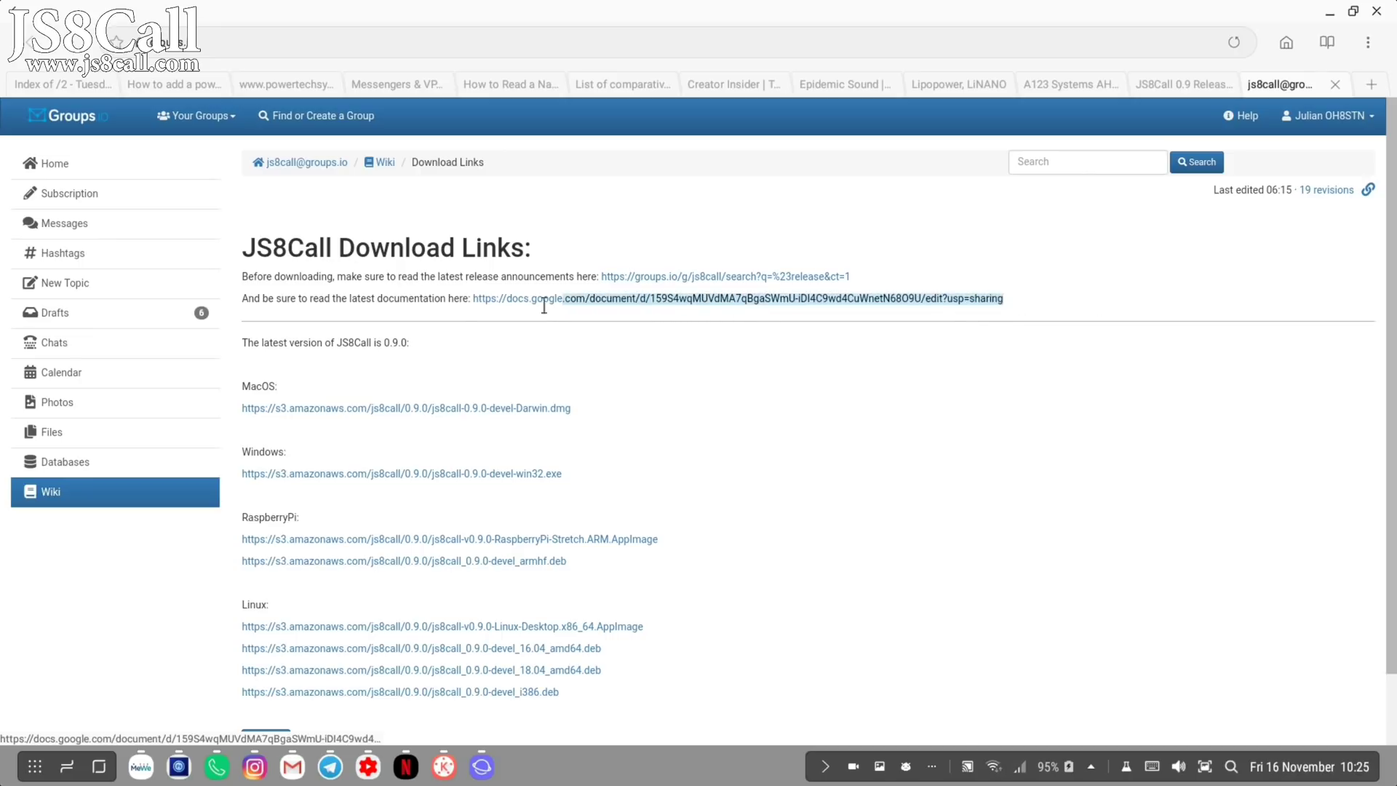
click(440, 348)
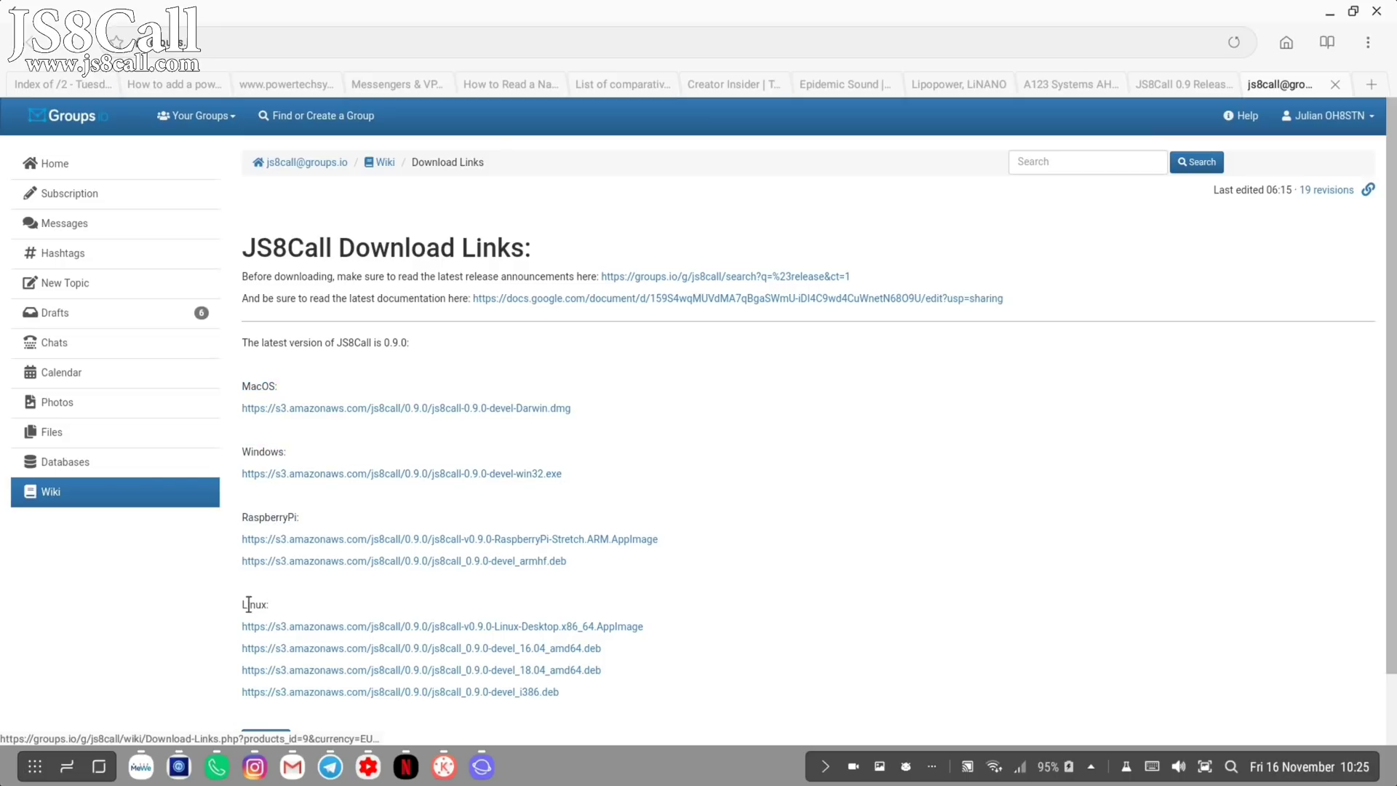
Step: Launch js8call from the Hamradio section of the Raspberry Pi start menu
scroll(255, 601, down, 2)
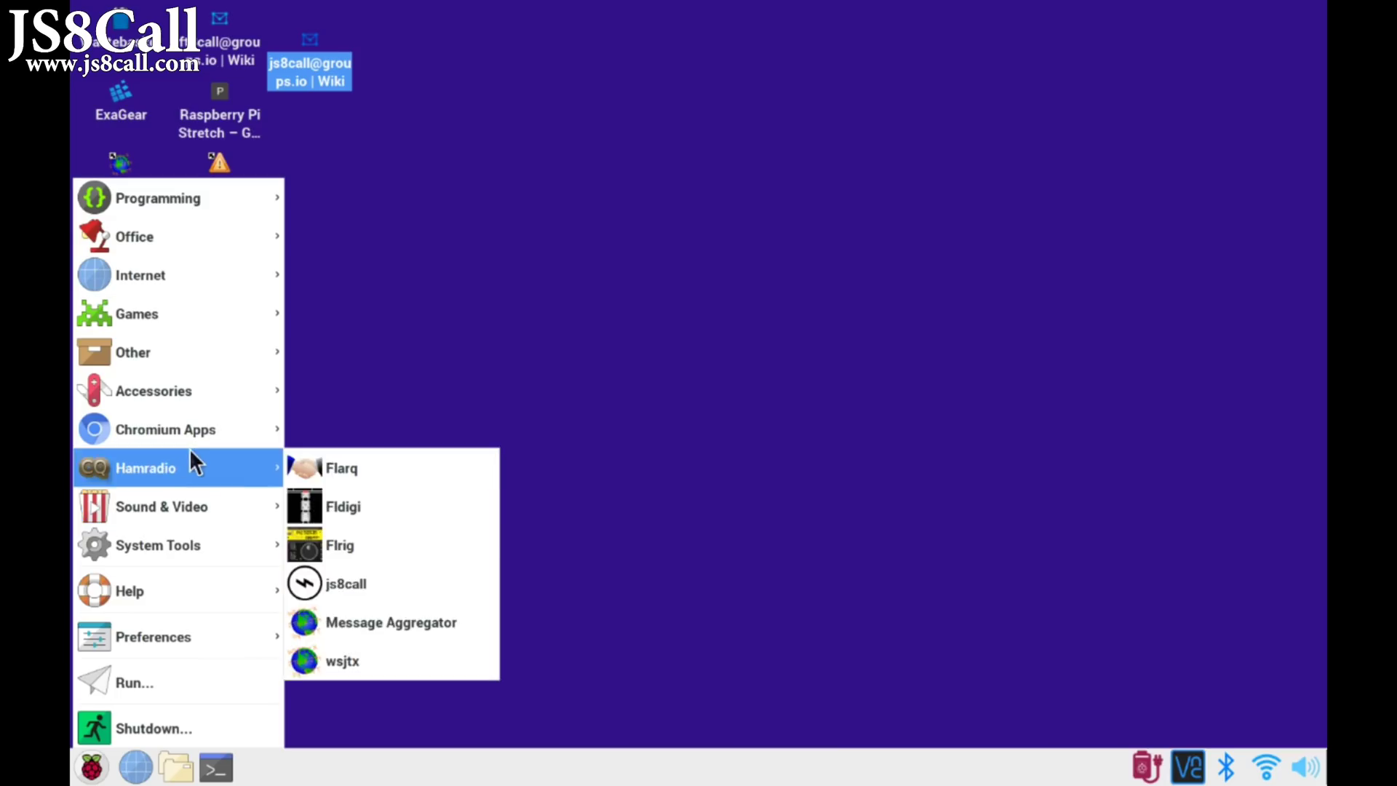
mouse_move(189, 462)
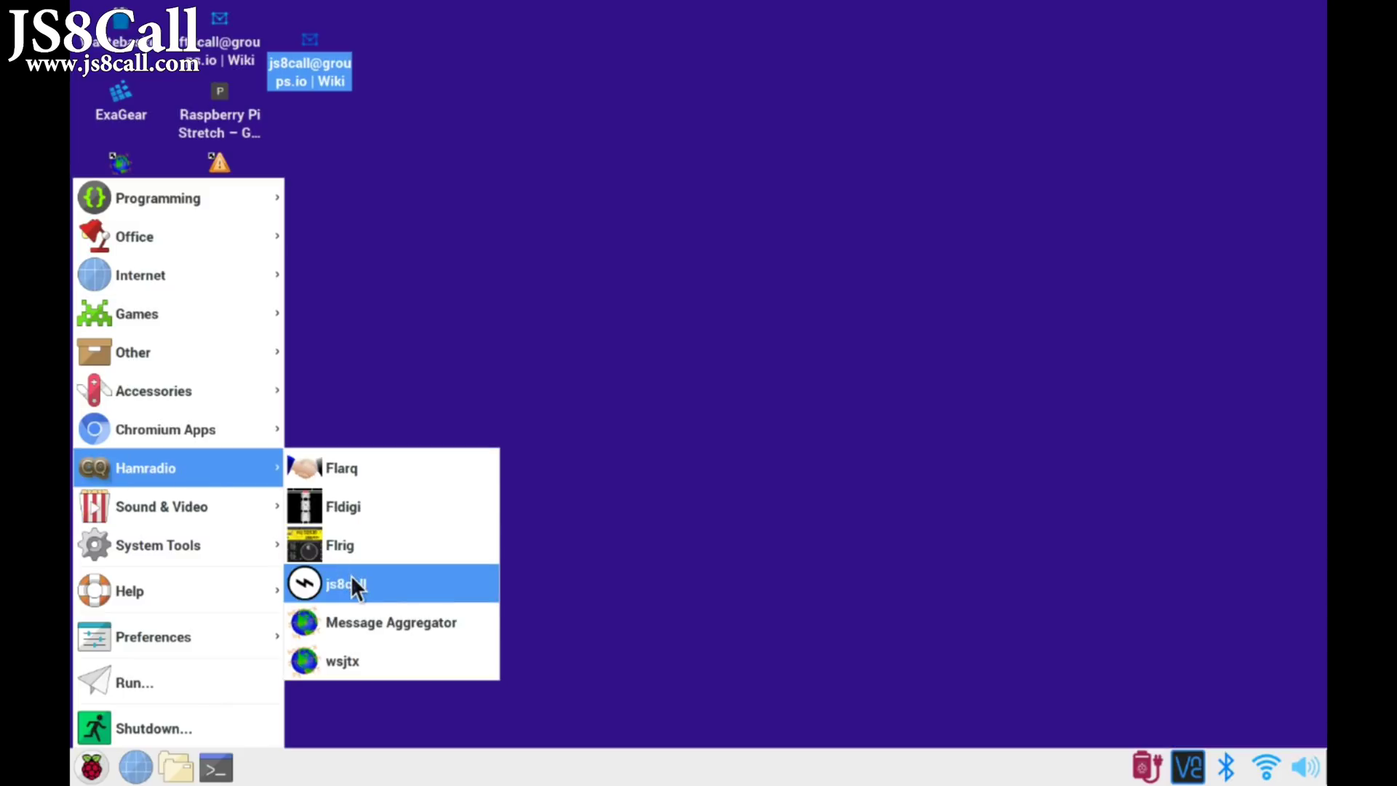
click(351, 576)
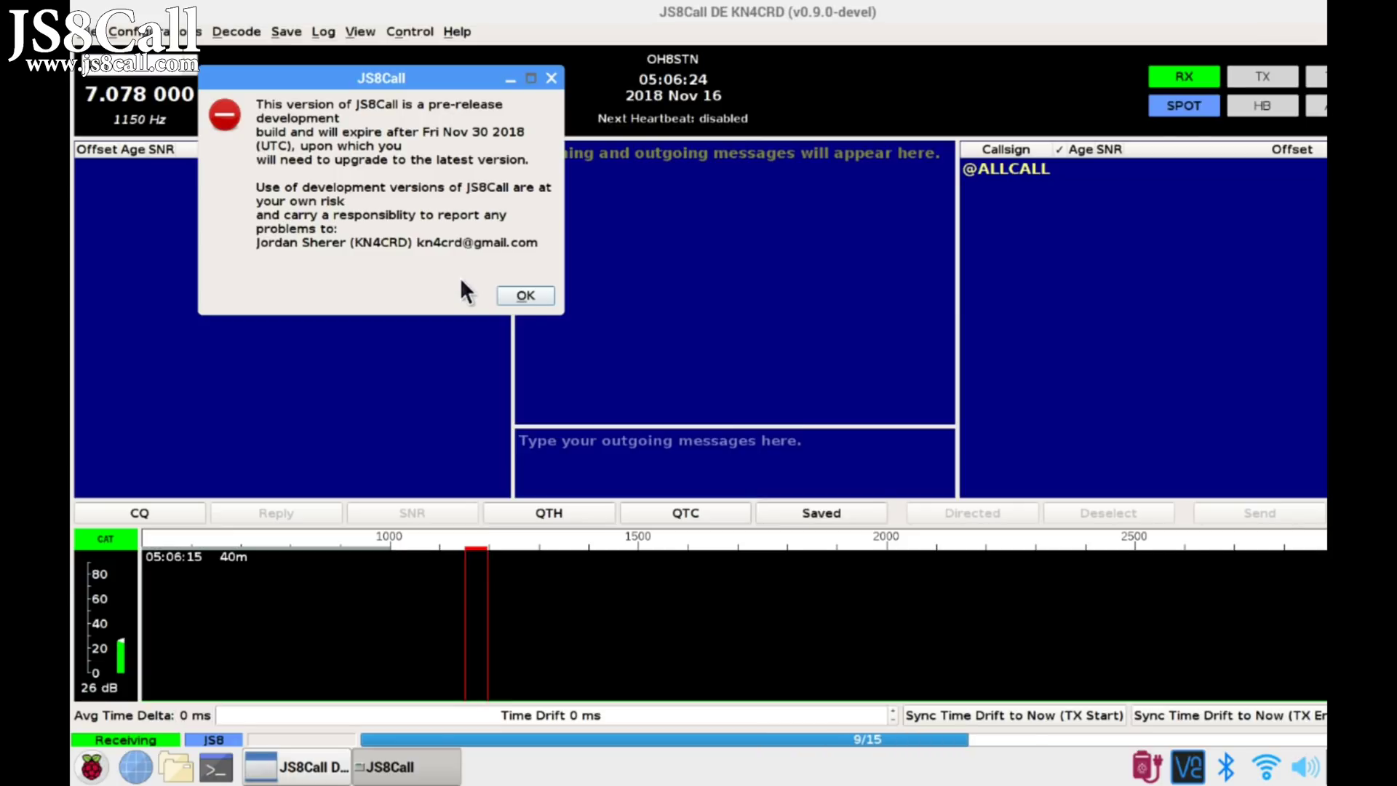
Step: Dismiss the JS8Call pre-release expiry warning with OK
click(534, 294)
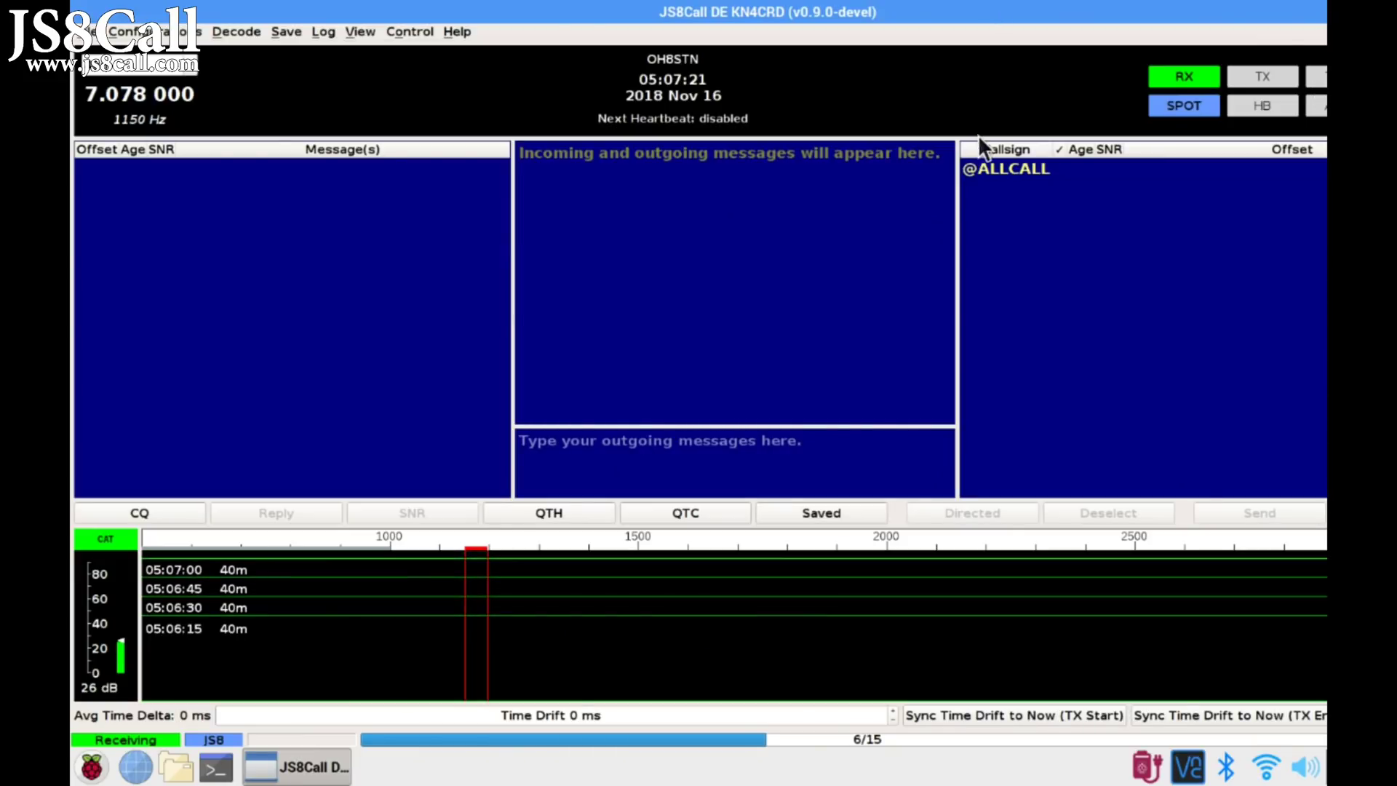
Step: Add station callsign M0IAX to the callsign list through Add New Station
right_click(1018, 202)
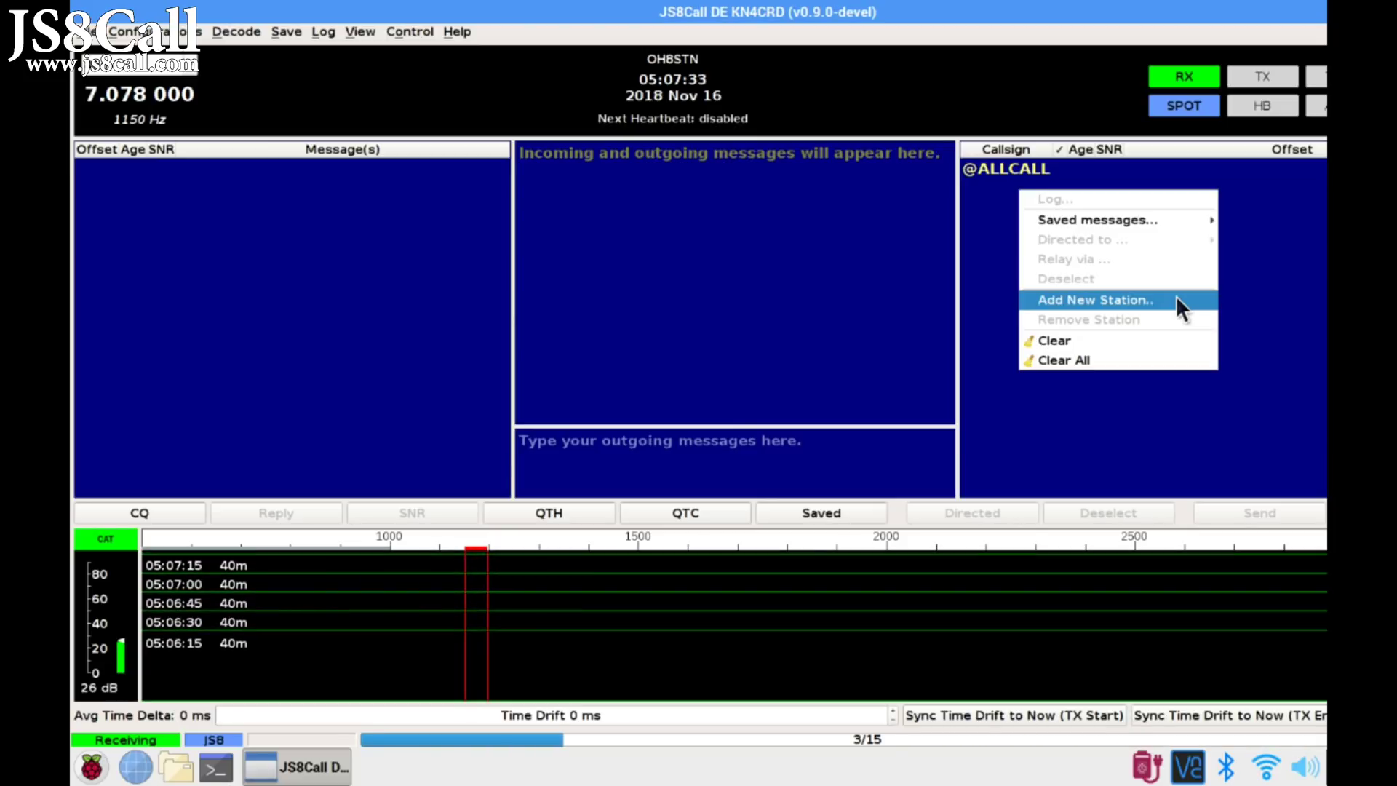
click(1176, 298)
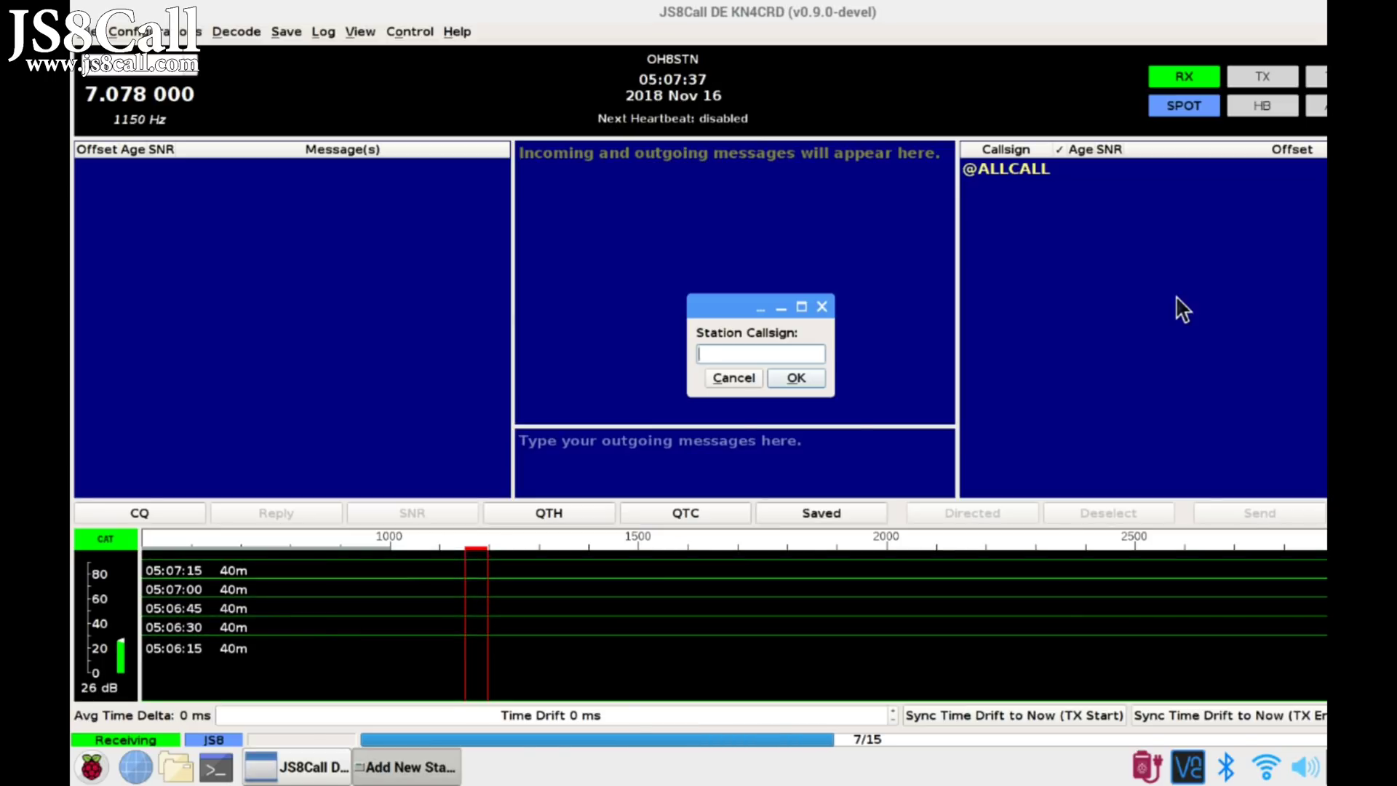
text(M0)
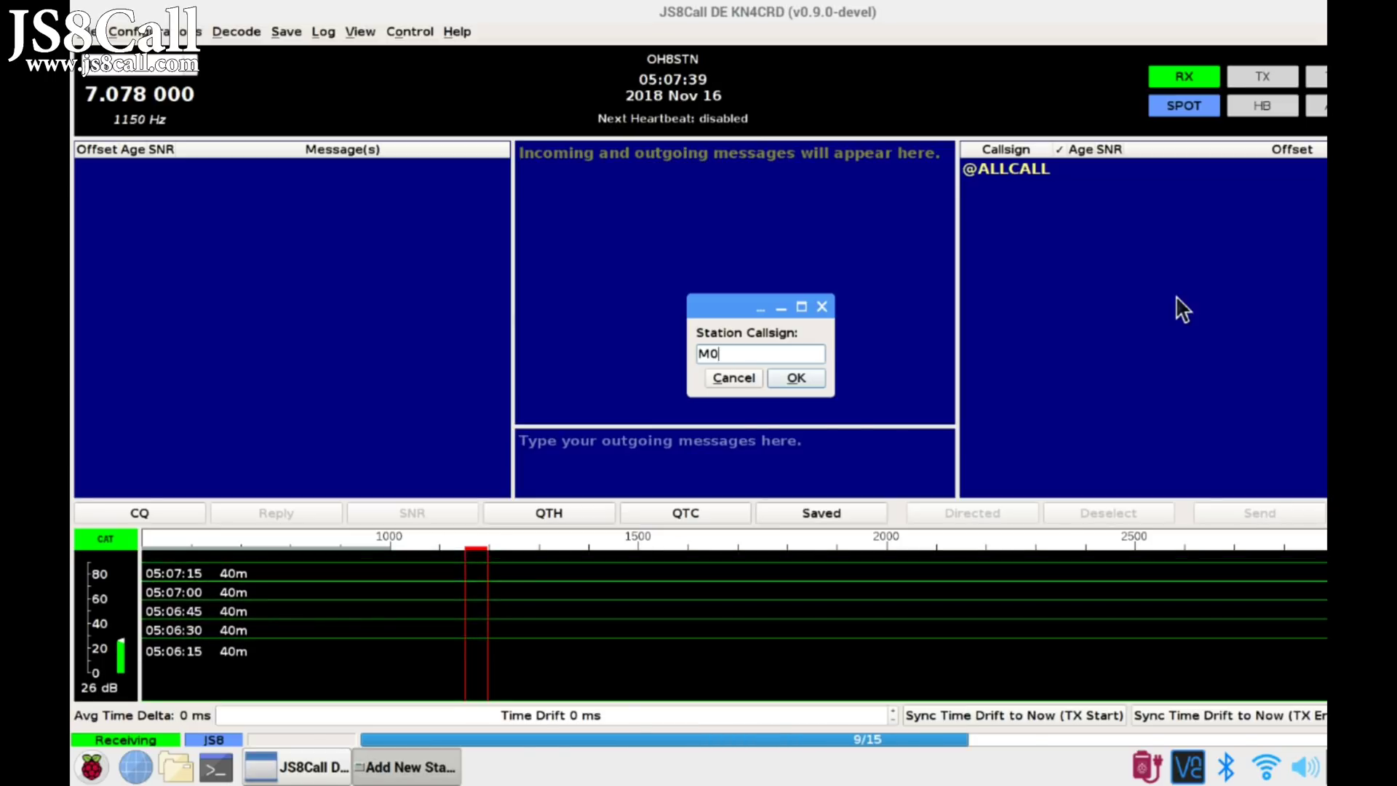
text(IAX)
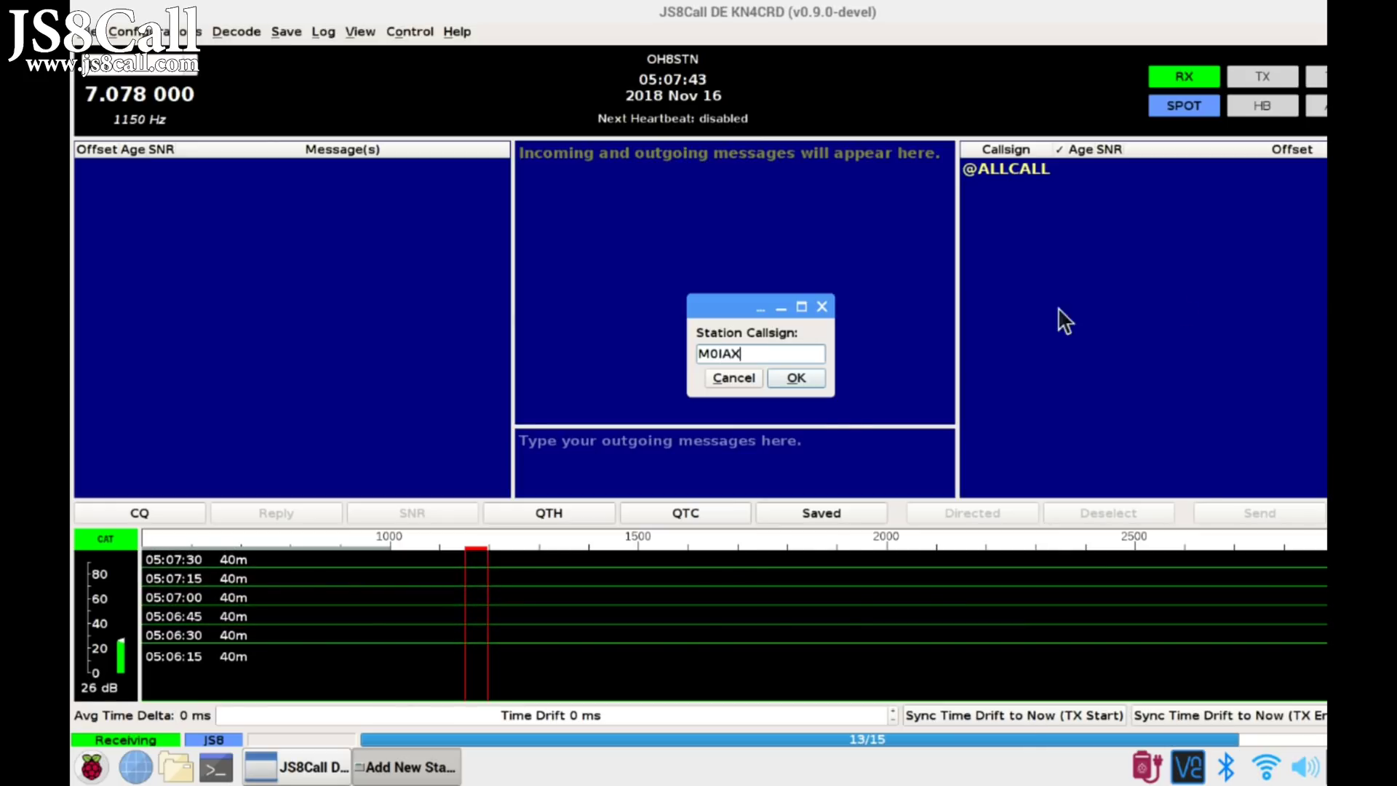
click(802, 375)
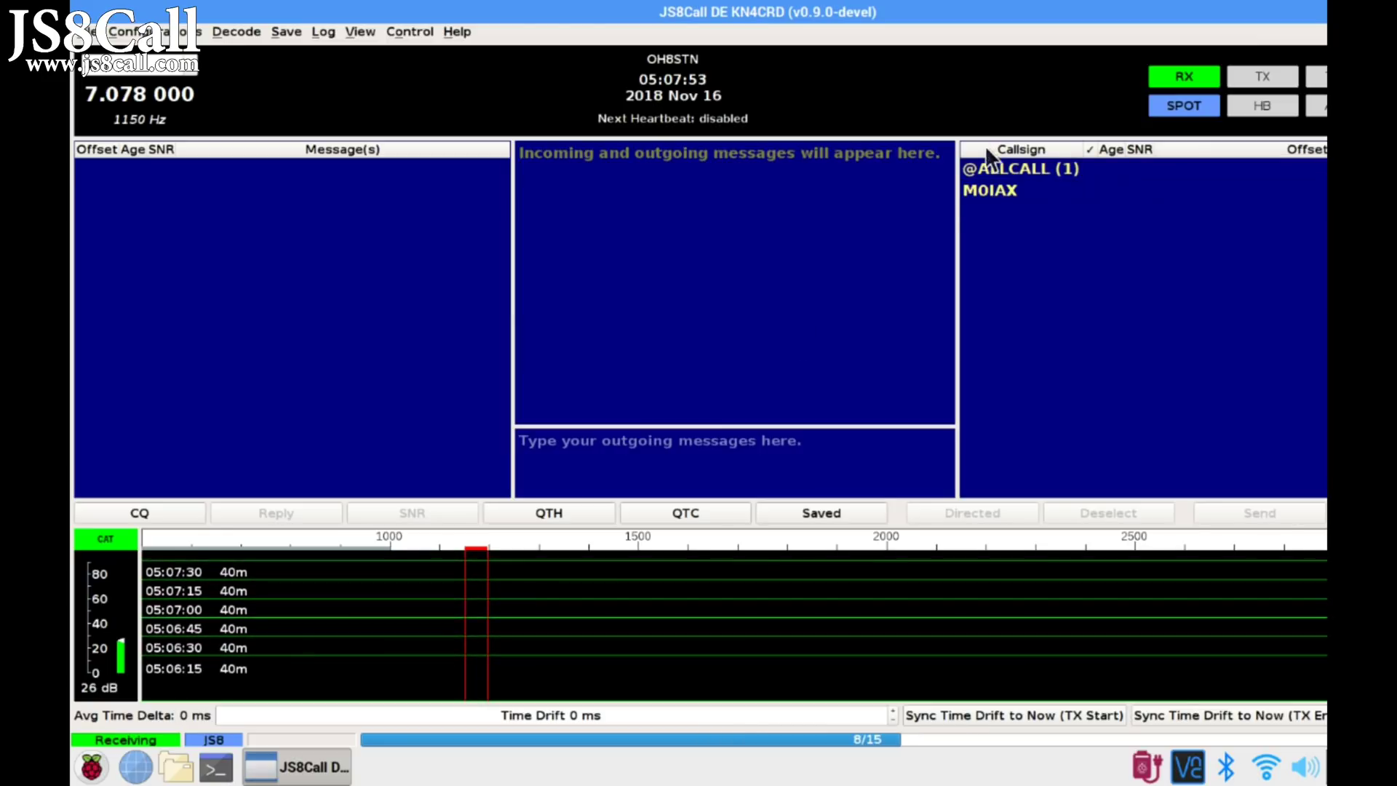
right_click(989, 188)
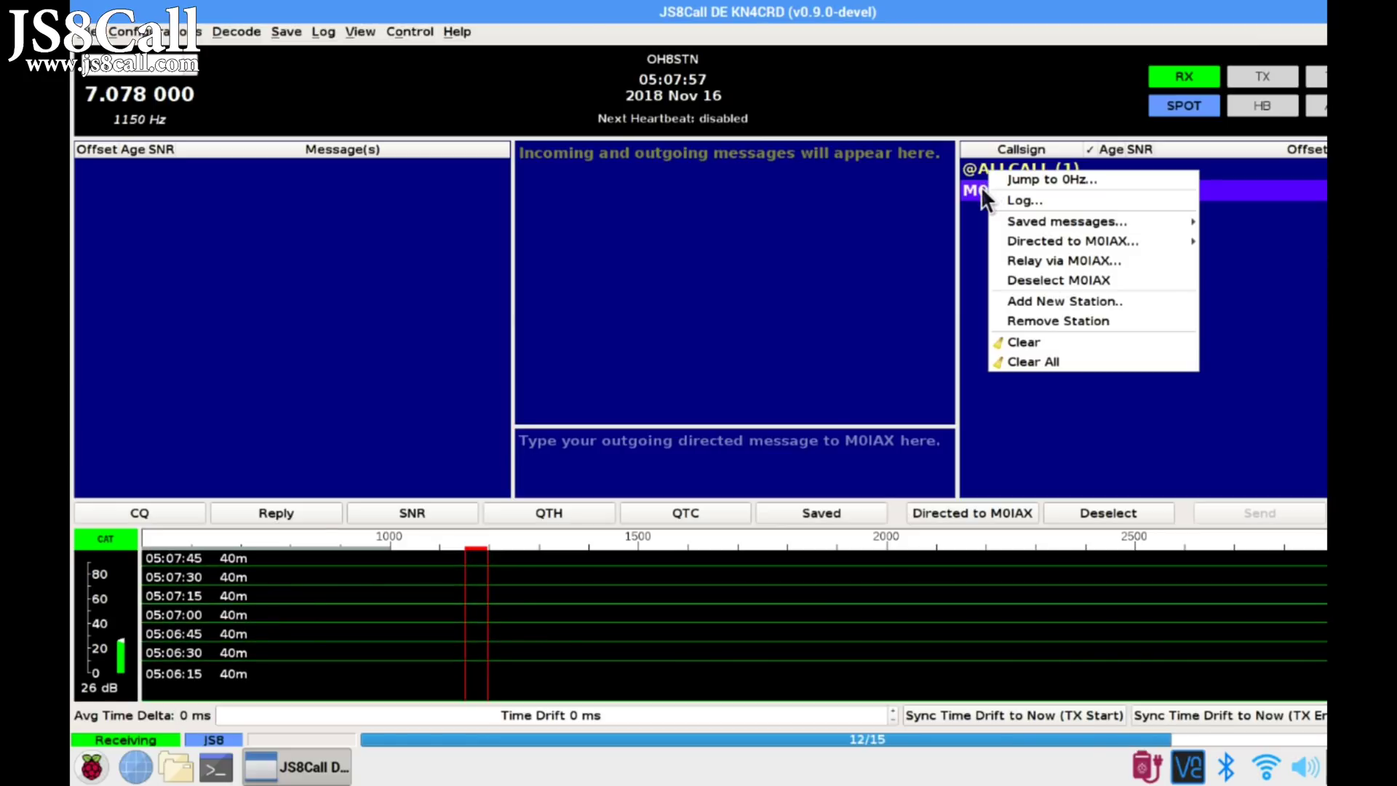
click(984, 194)
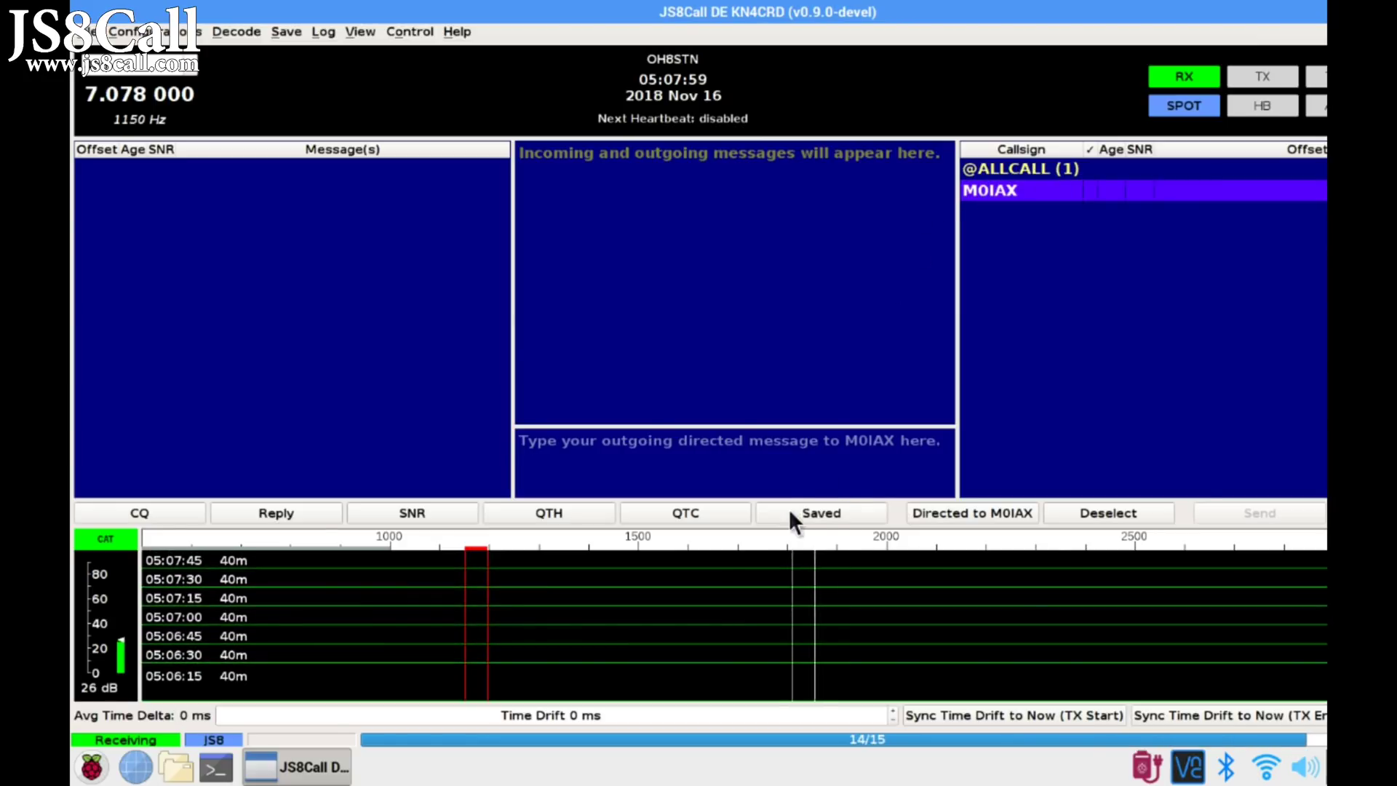
click(805, 467)
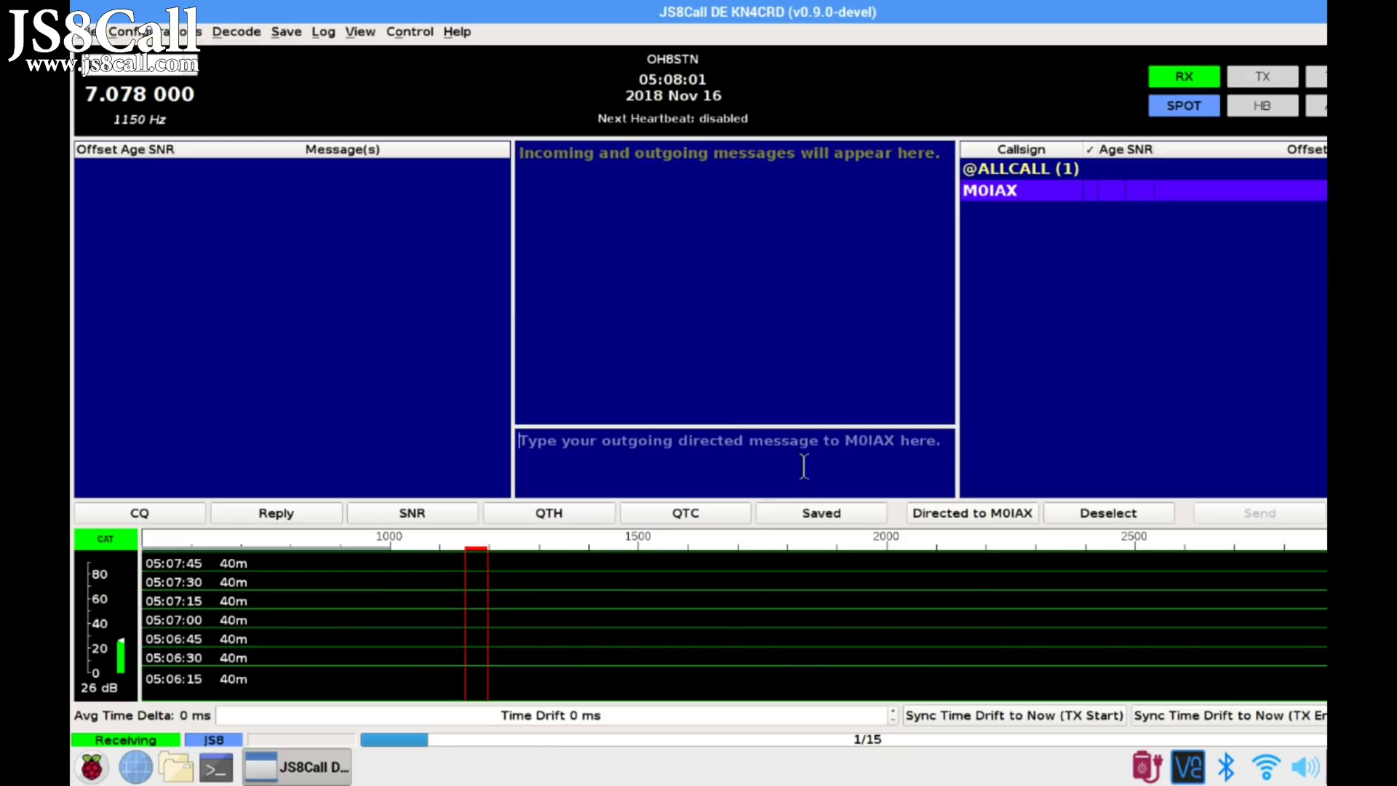
text(HEL)
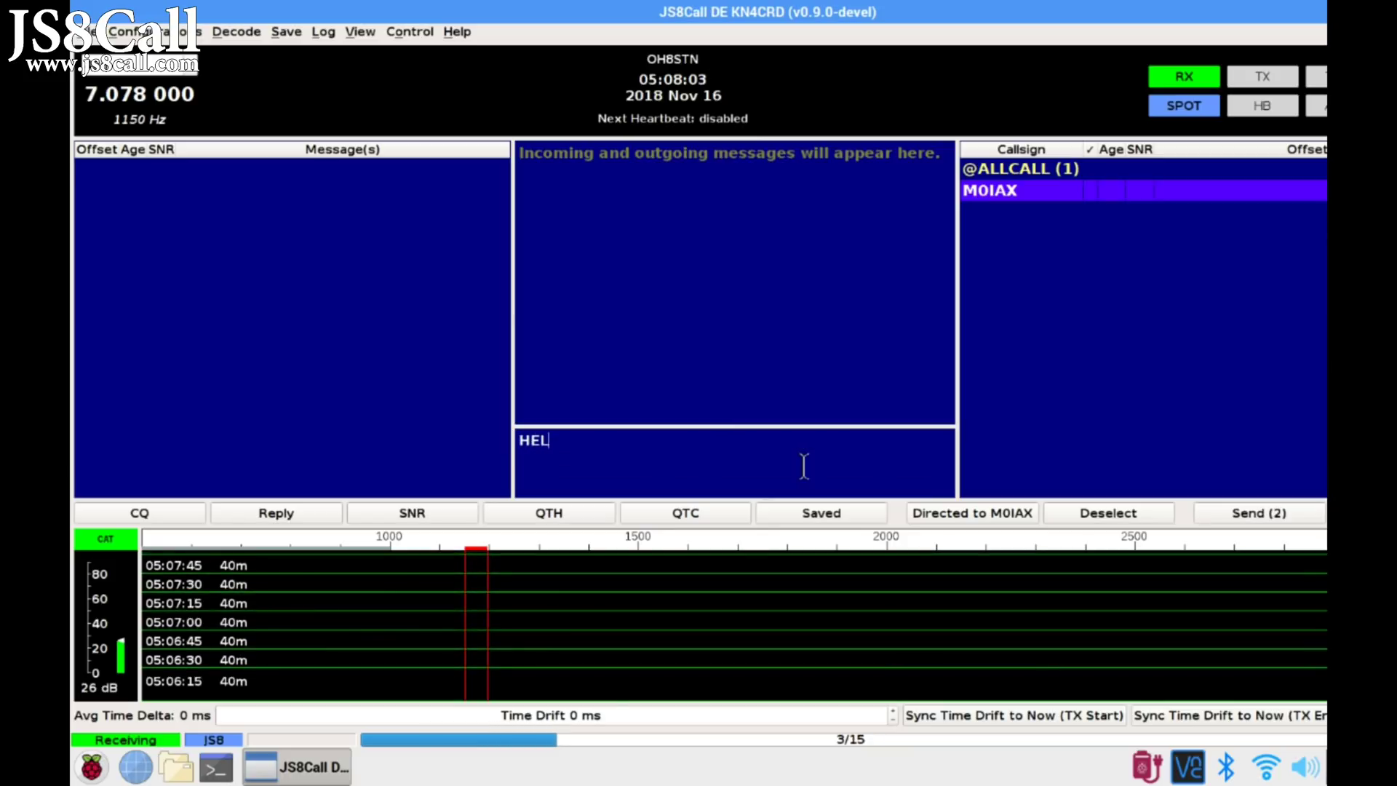
text(LLO)
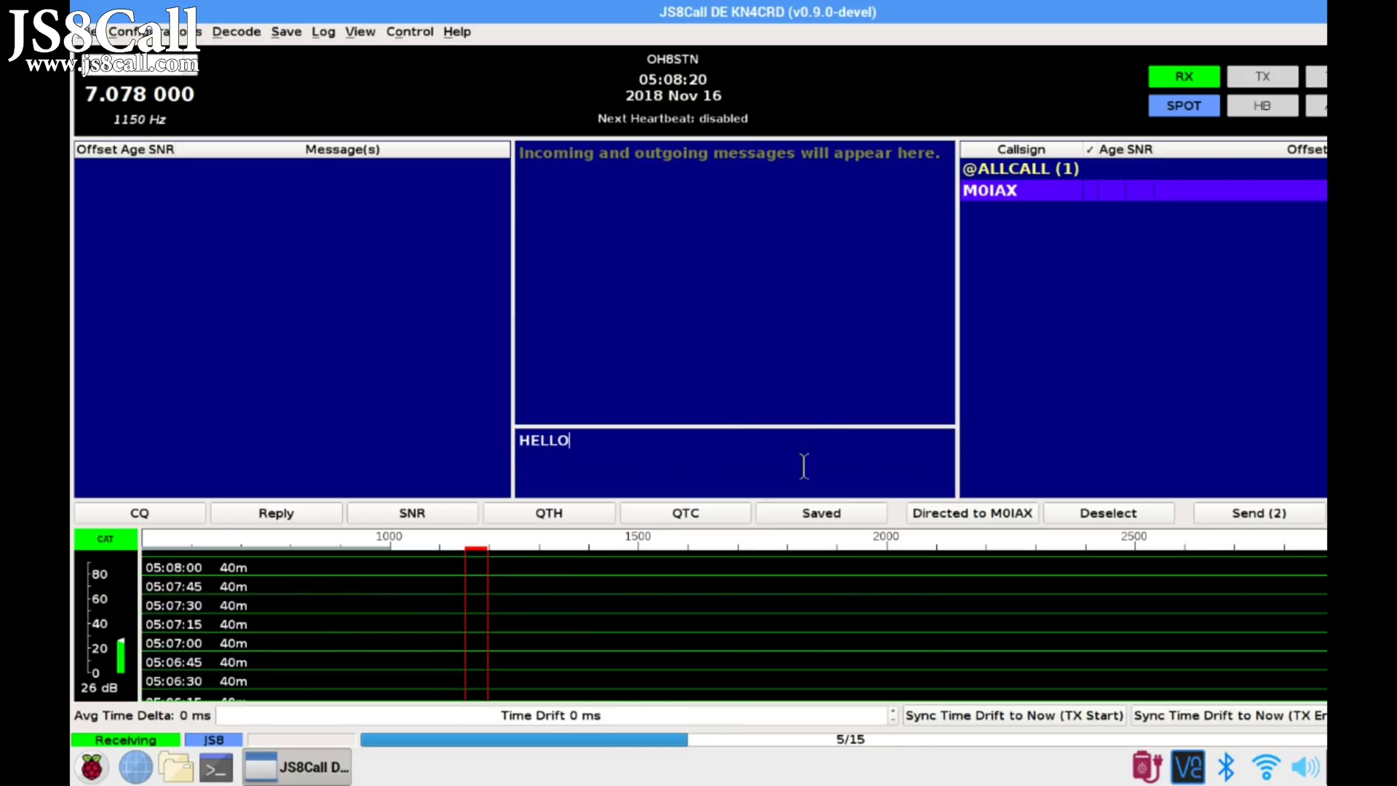
text( HELLO MARK A)
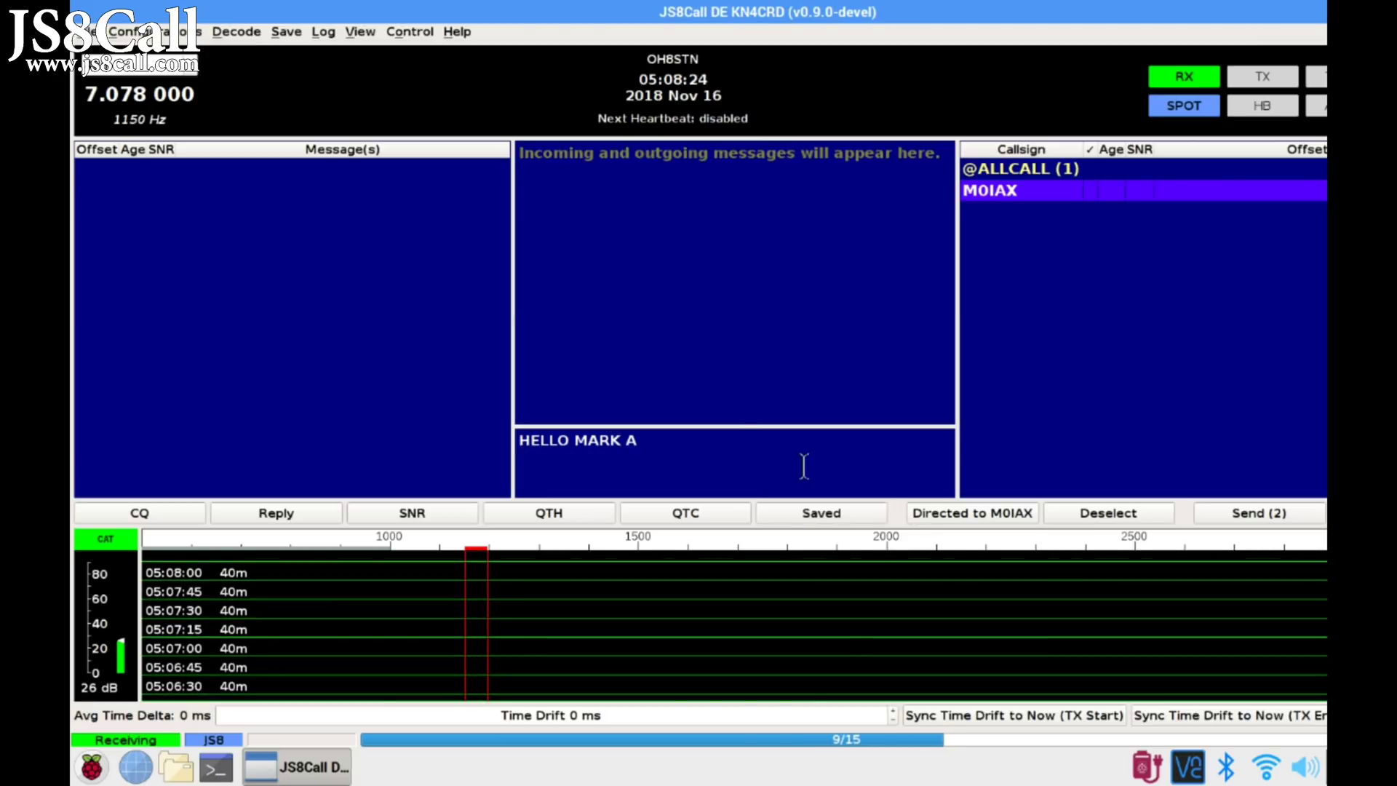
text(RE YOU HERE)
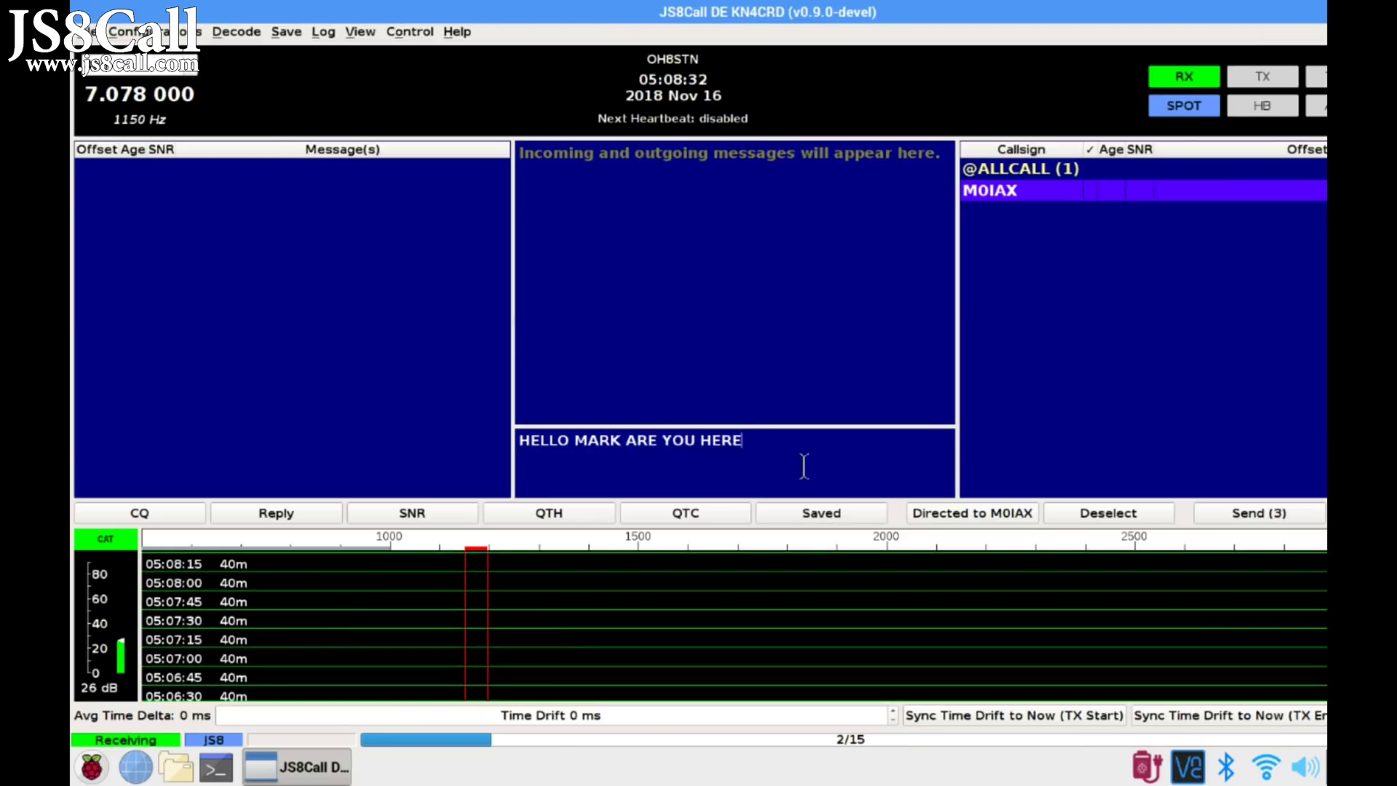
text(?)
key(Return)
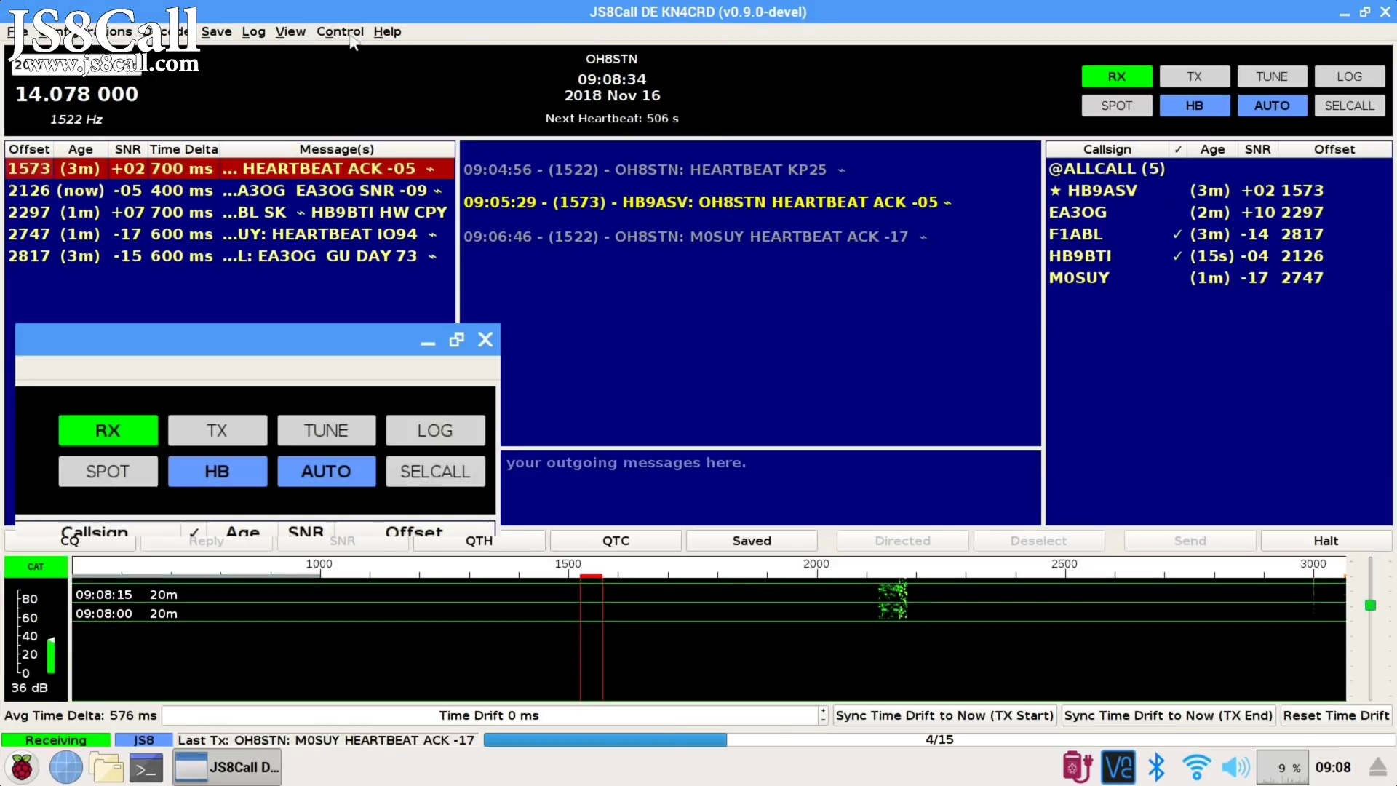
click(351, 36)
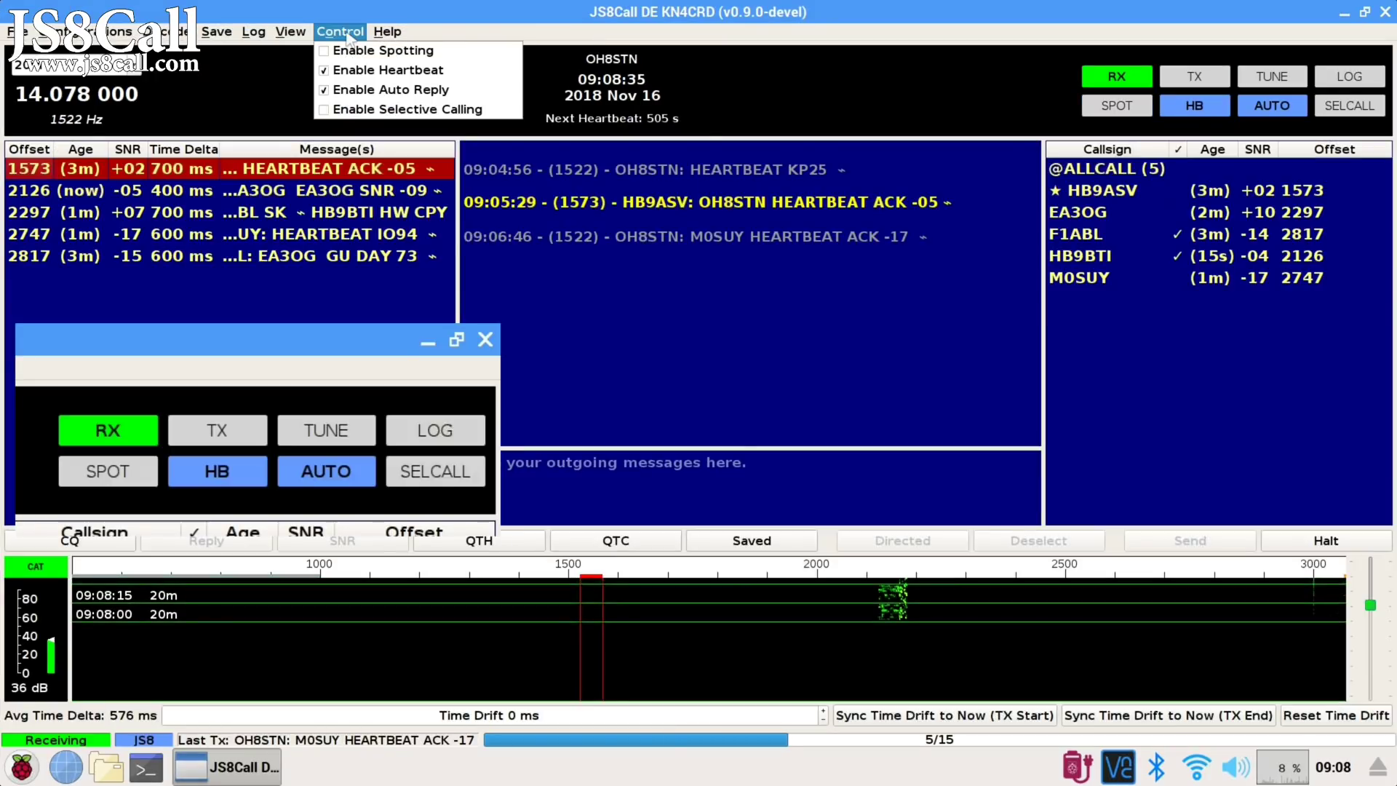
click(352, 51)
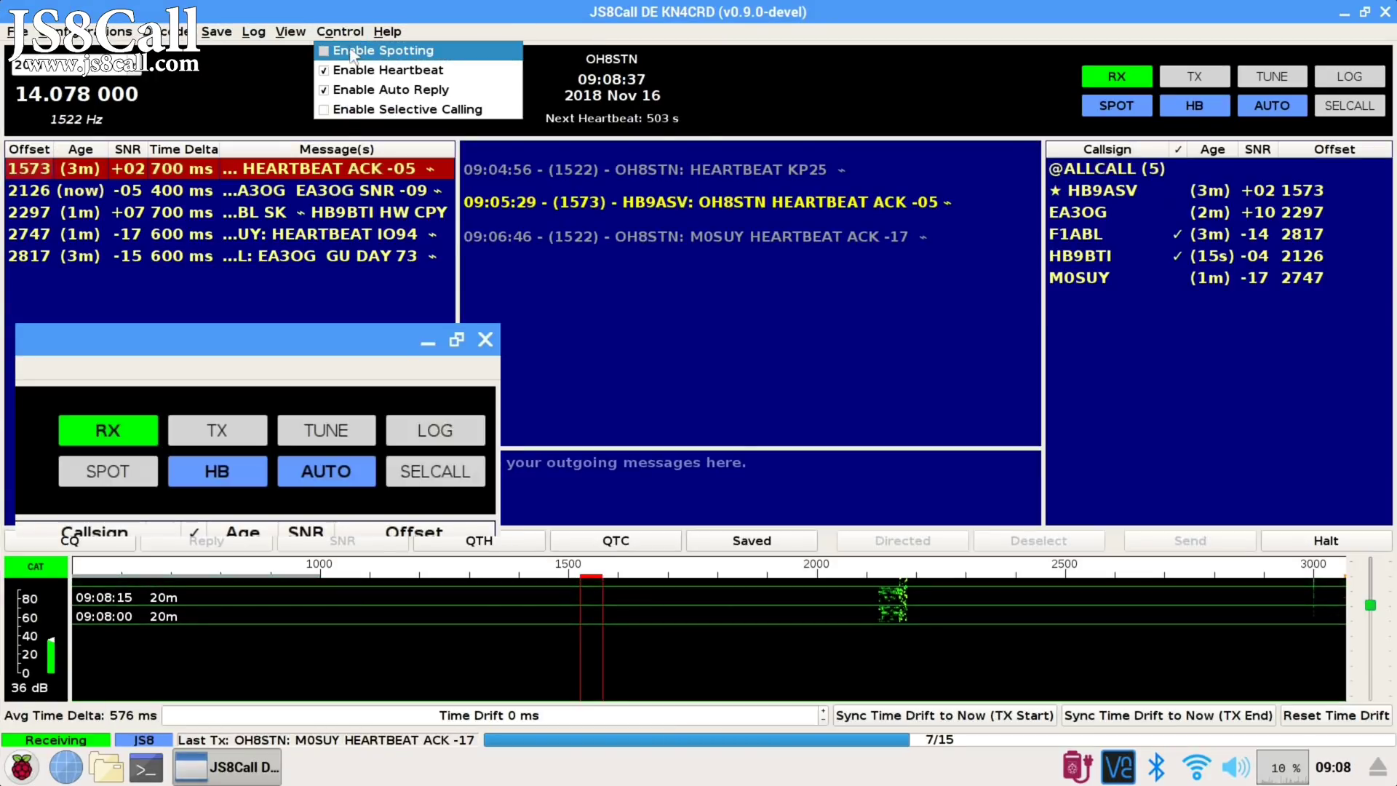
click(348, 36)
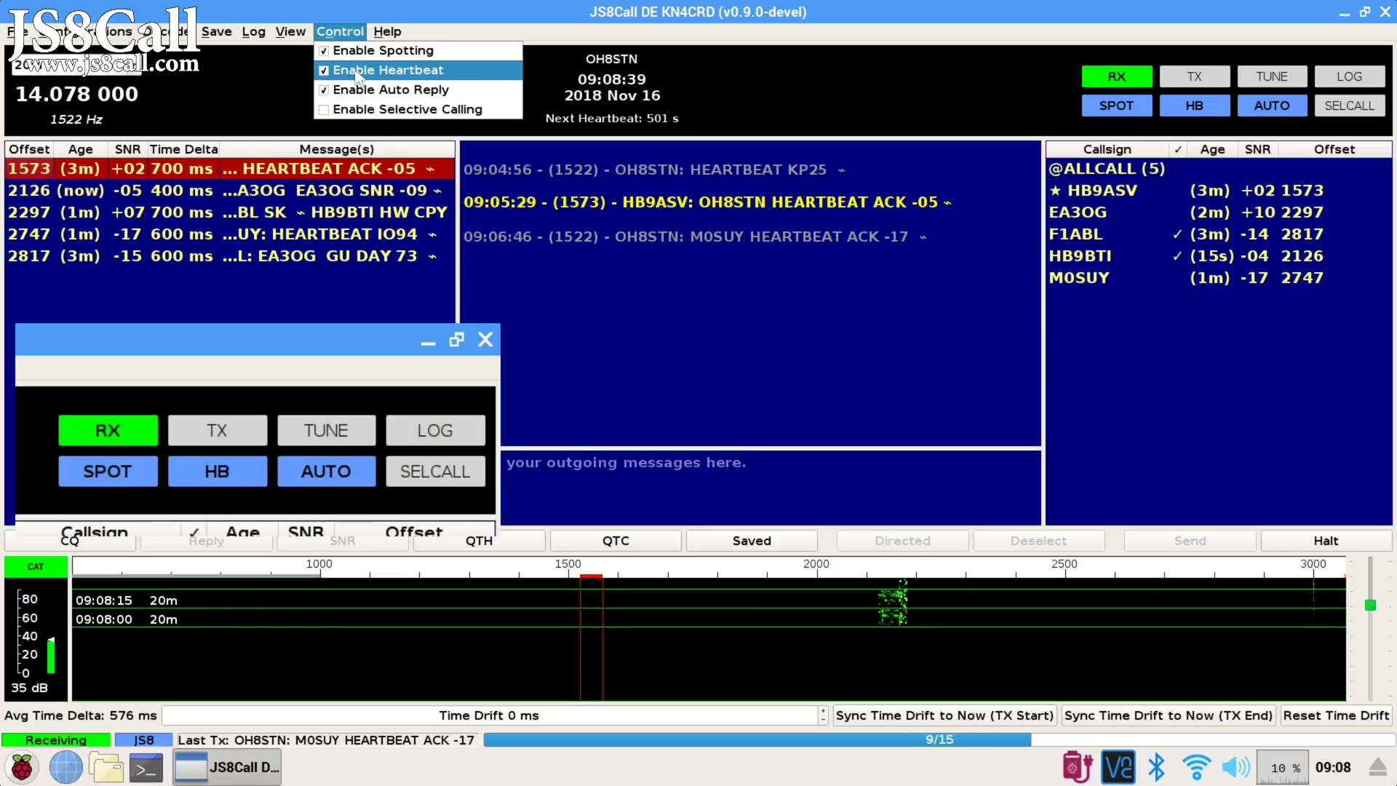
click(356, 71)
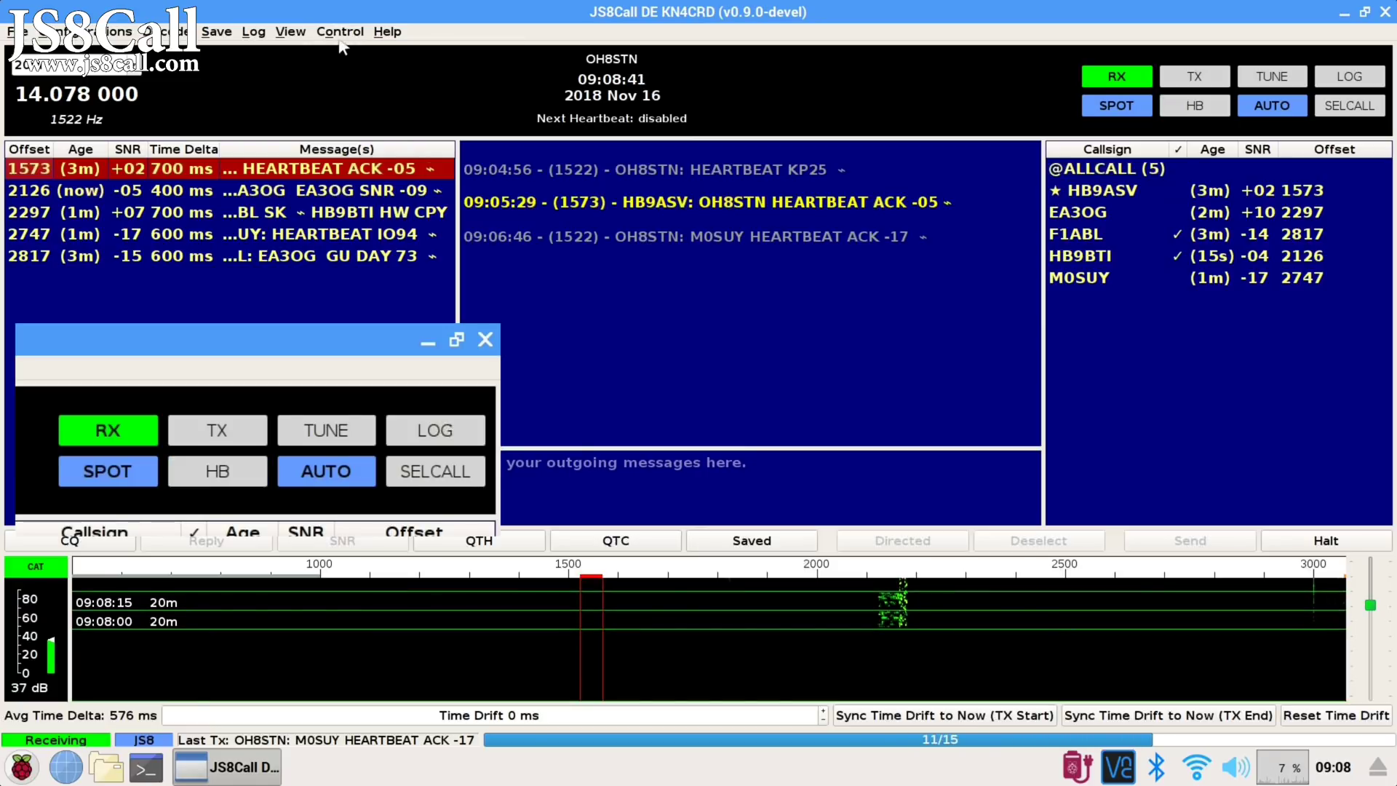
click(341, 31)
click(352, 71)
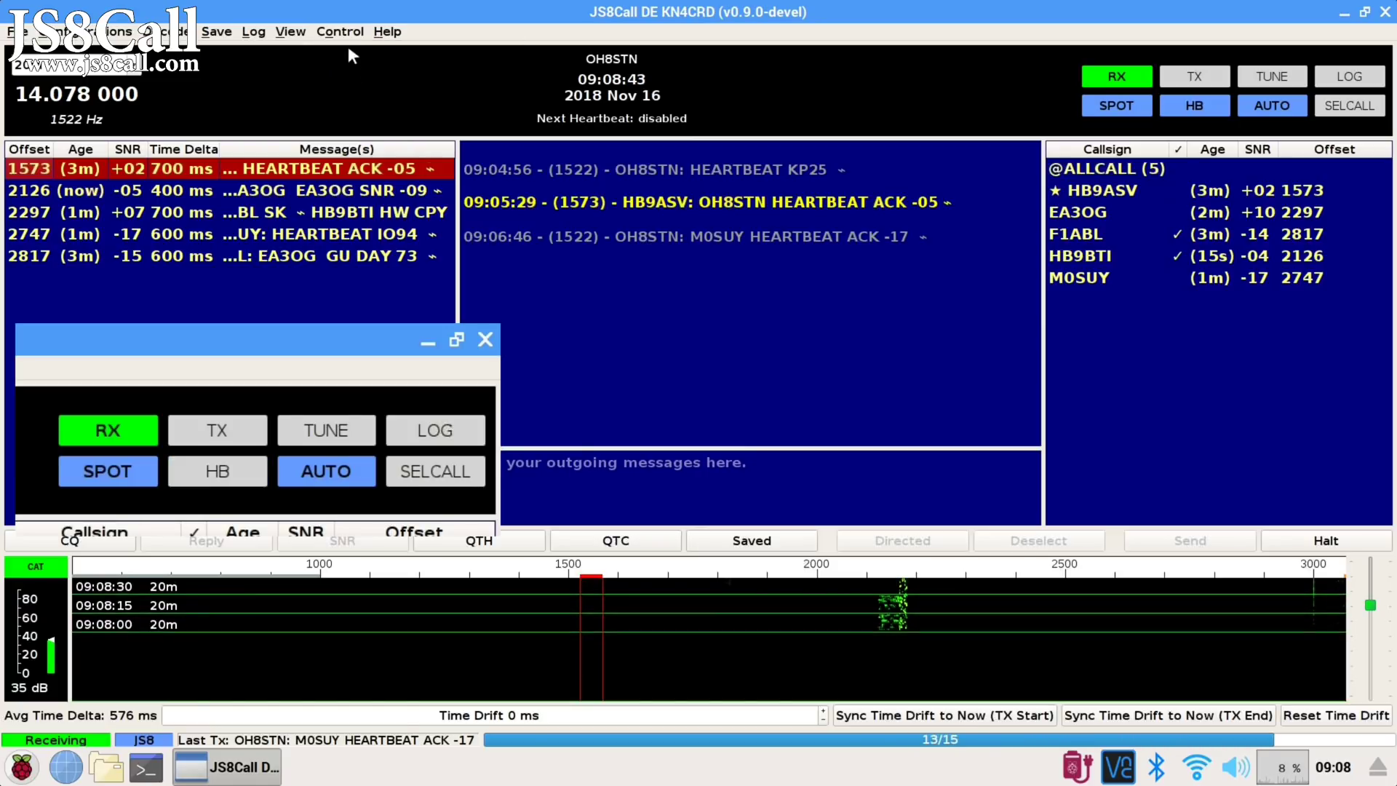
click(342, 32)
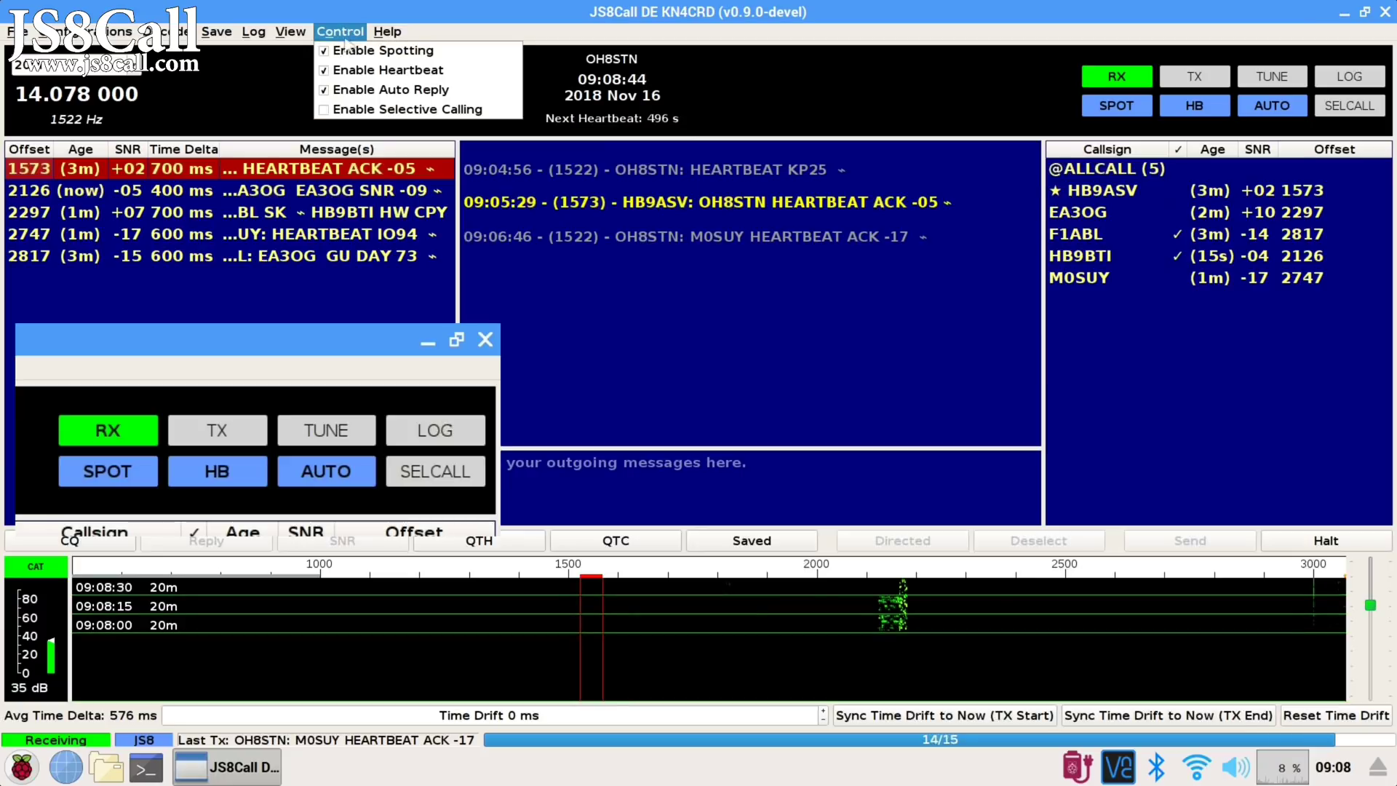
click(355, 89)
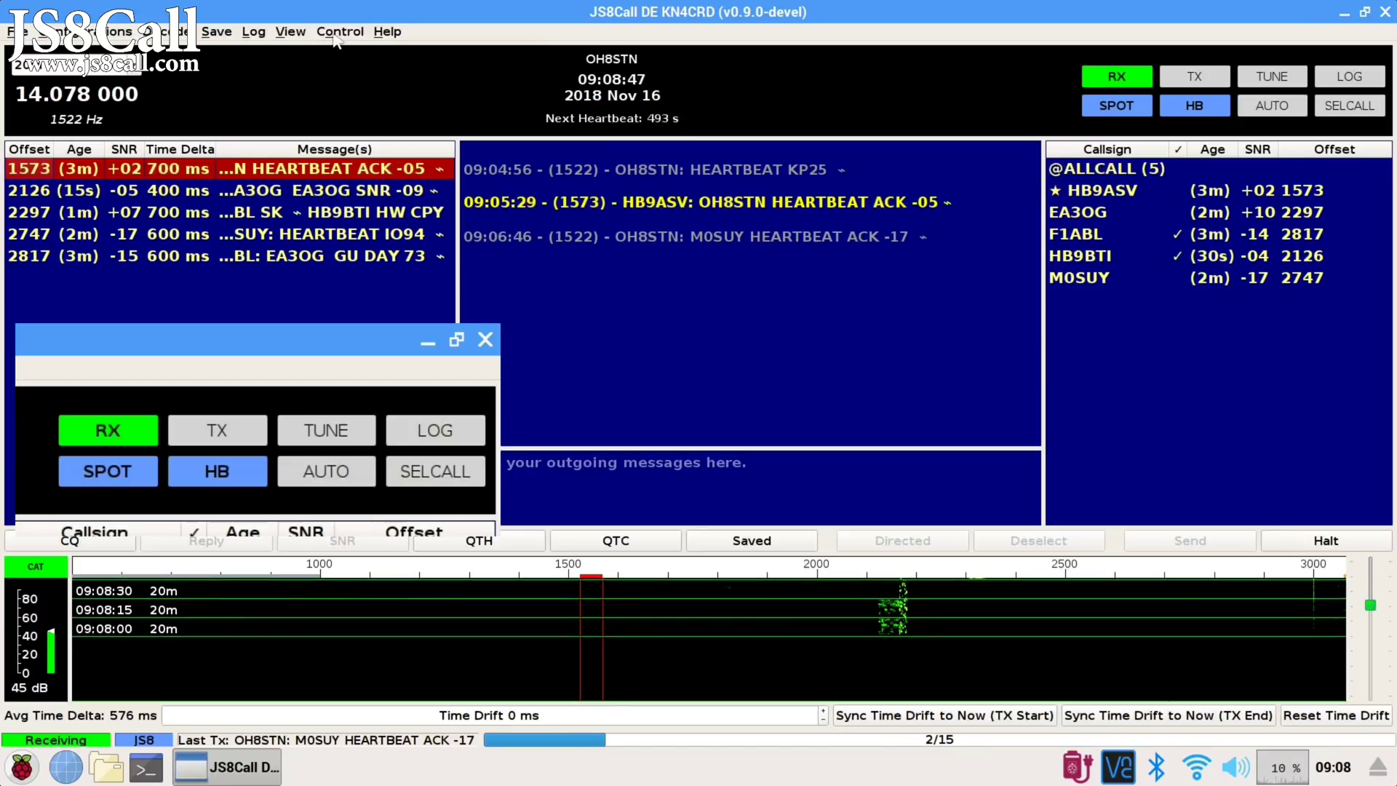
click(337, 32)
click(356, 91)
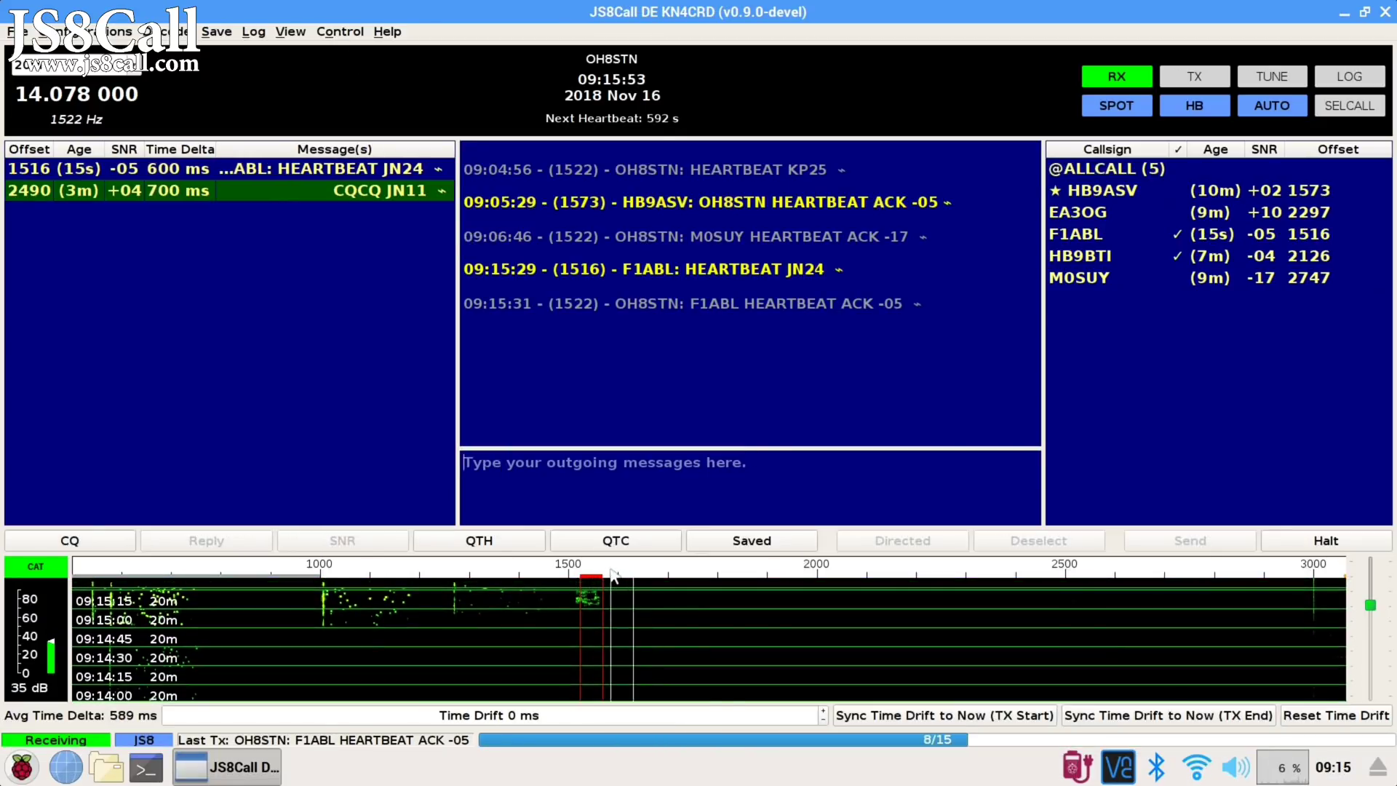
click(611, 593)
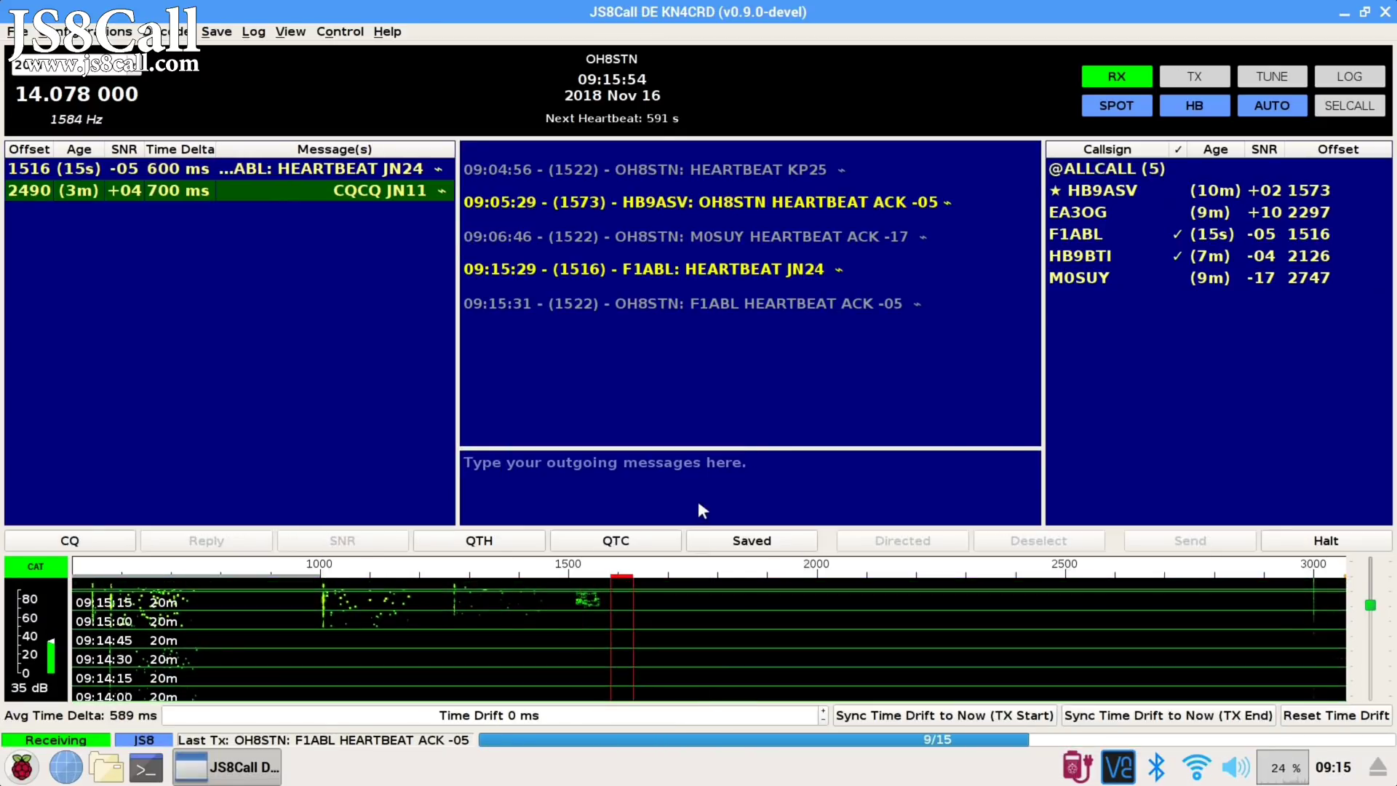
click(291, 31)
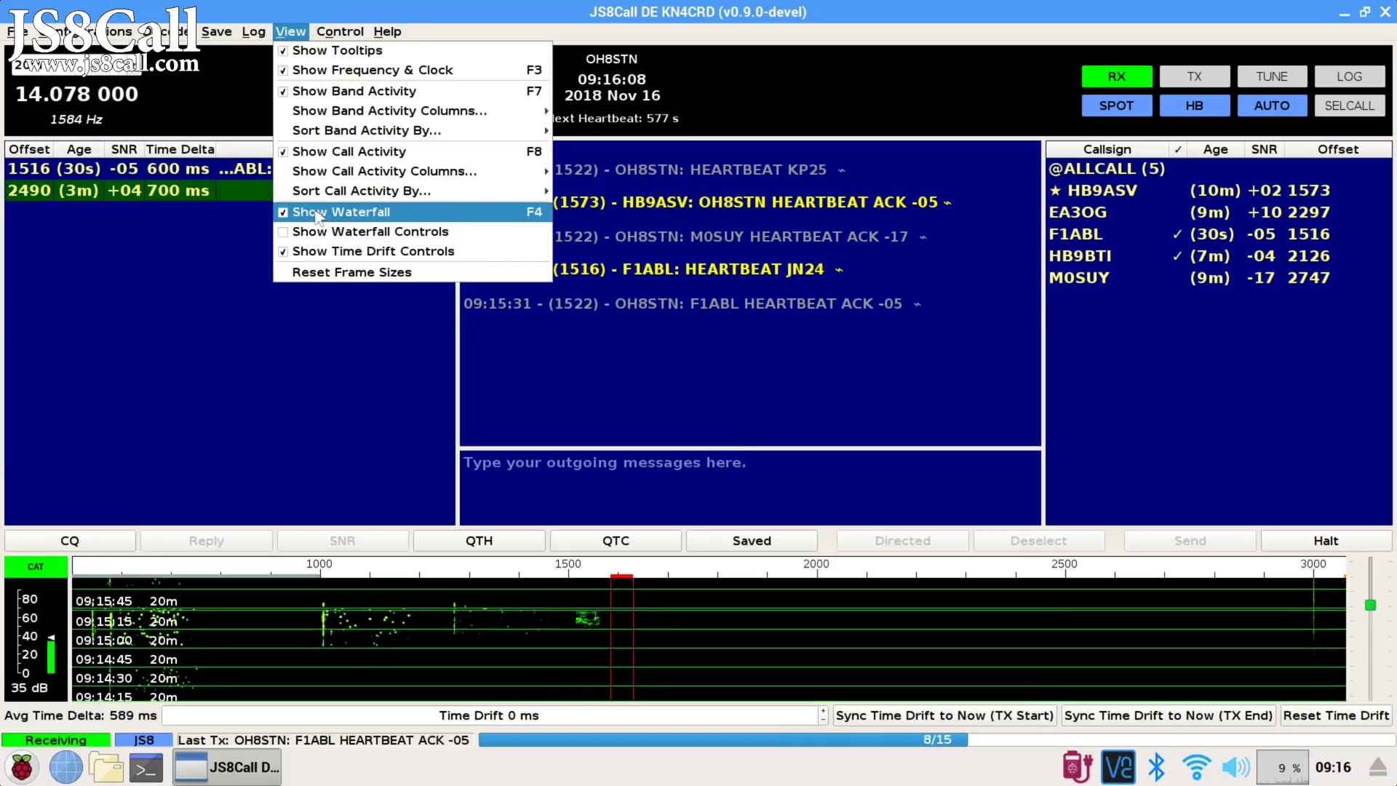
click(531, 378)
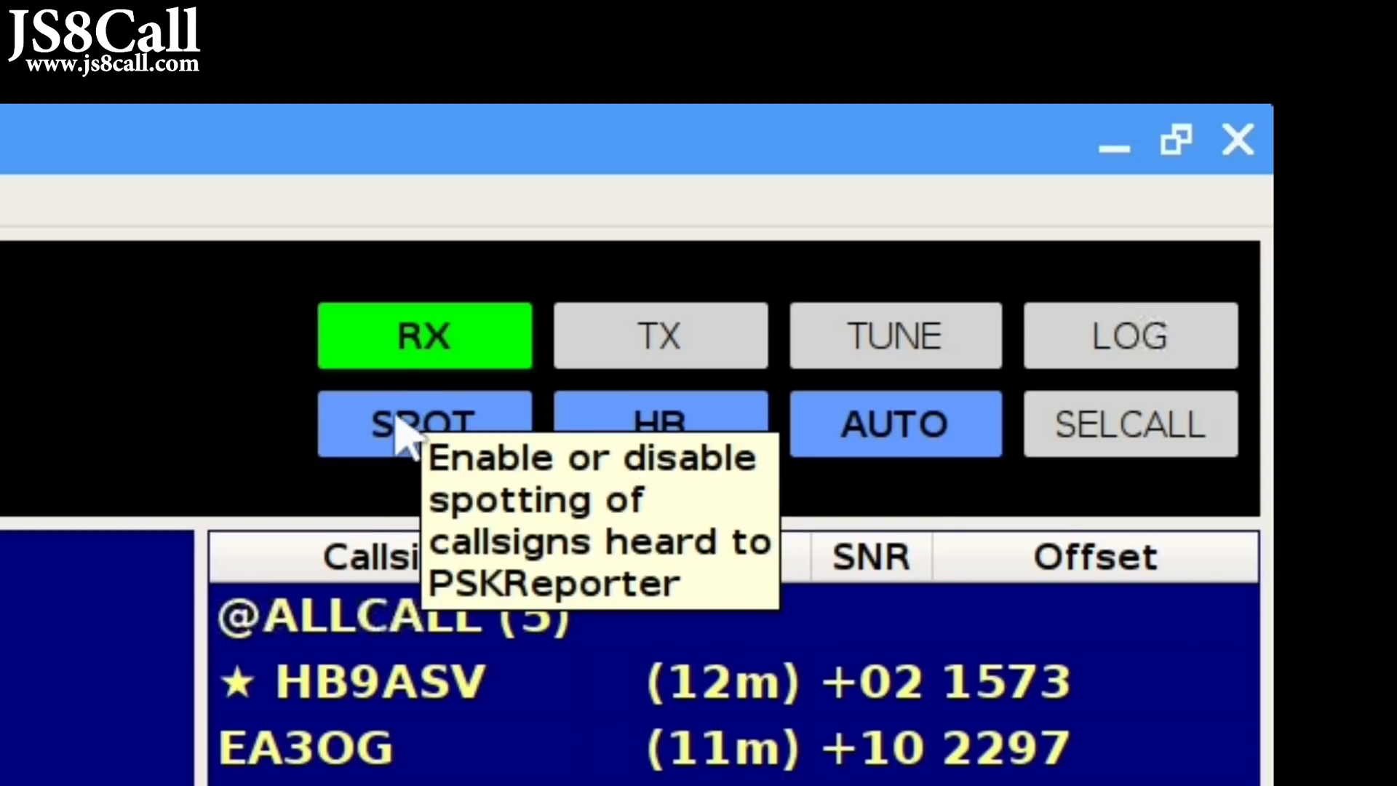
click(406, 440)
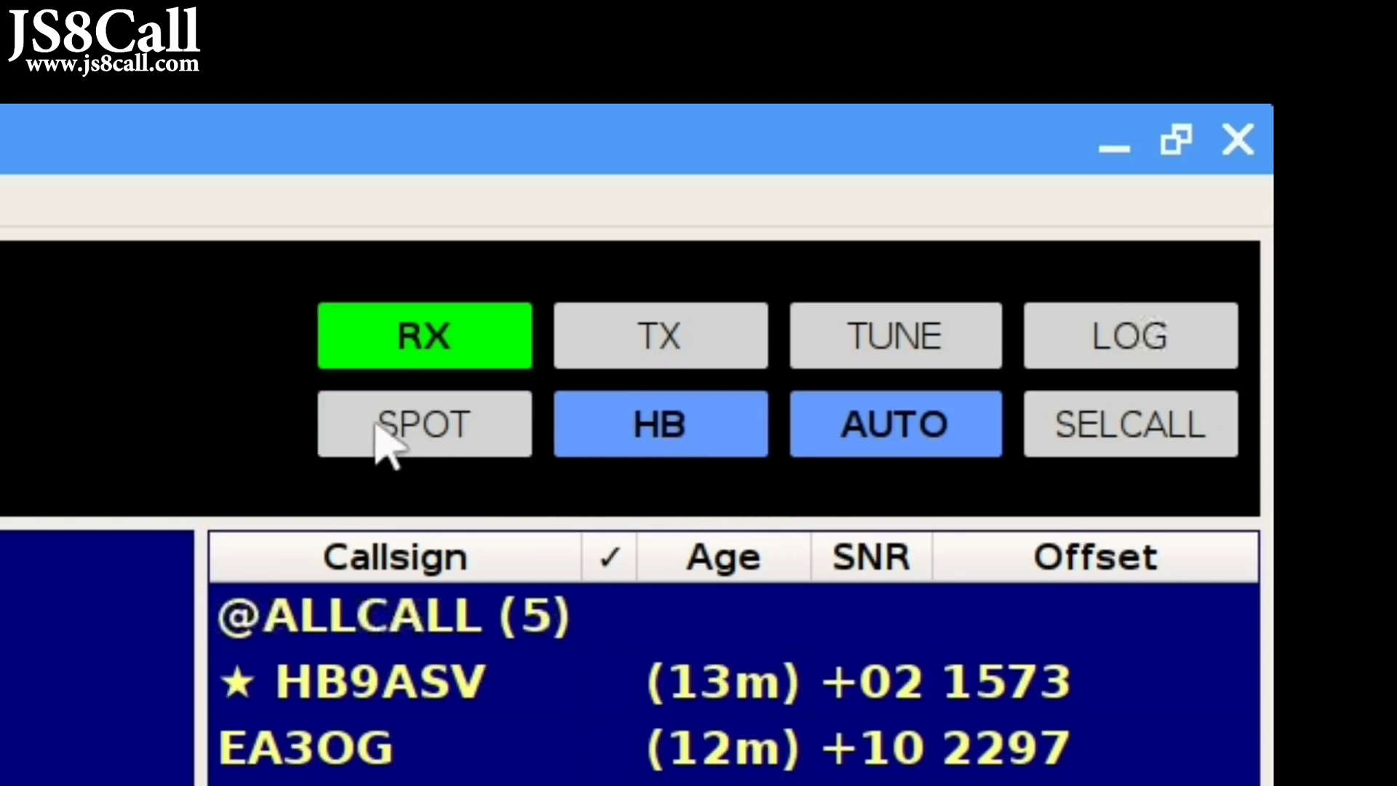
click(331, 446)
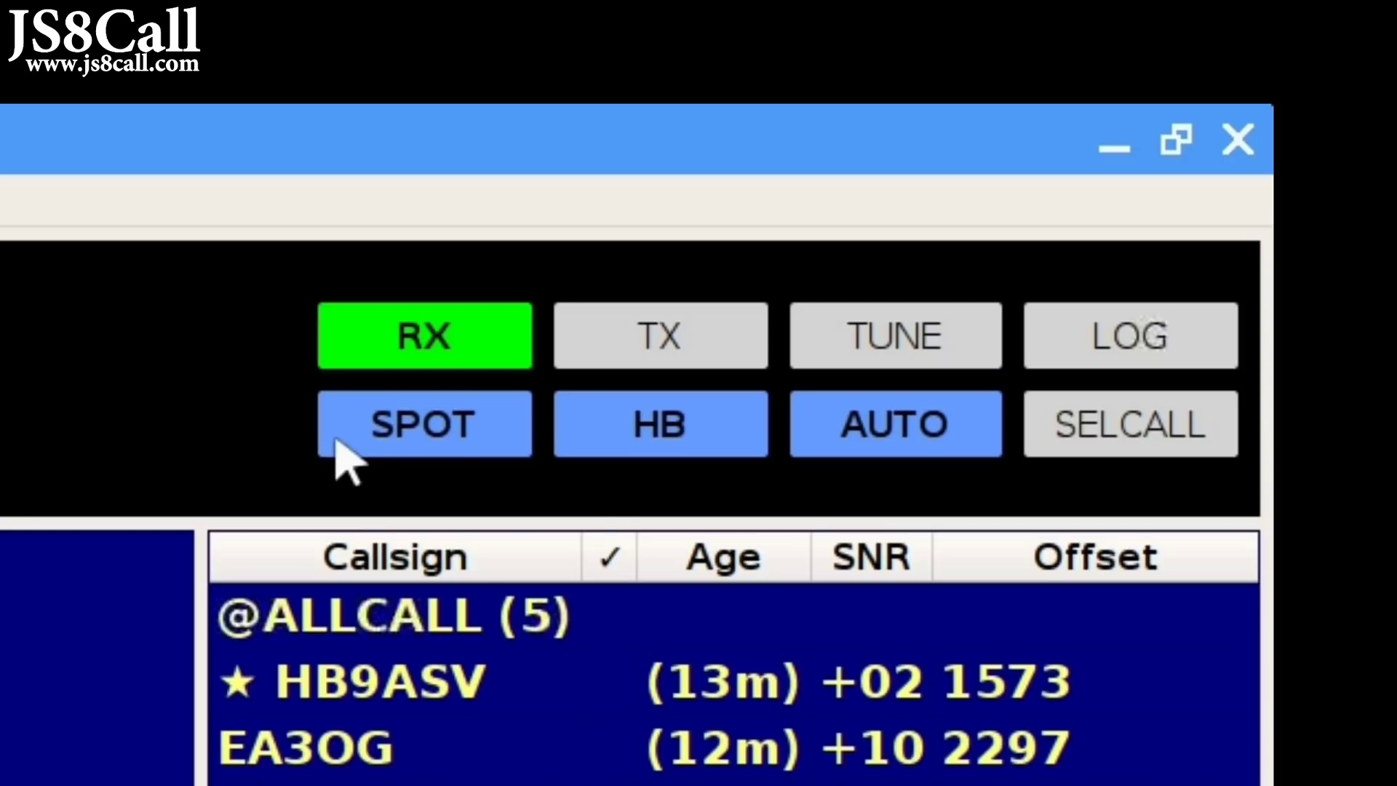
click(335, 440)
click(335, 440)
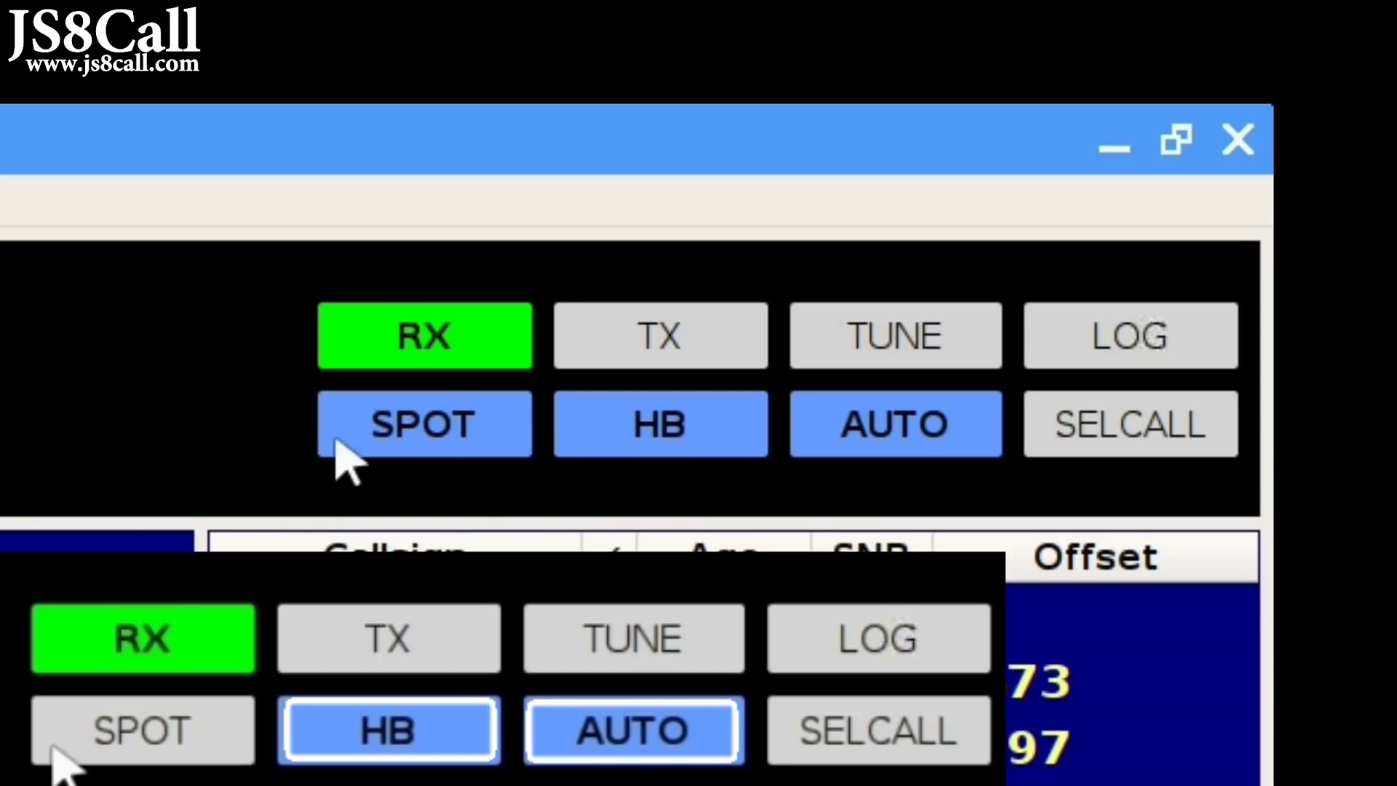
click(580, 437)
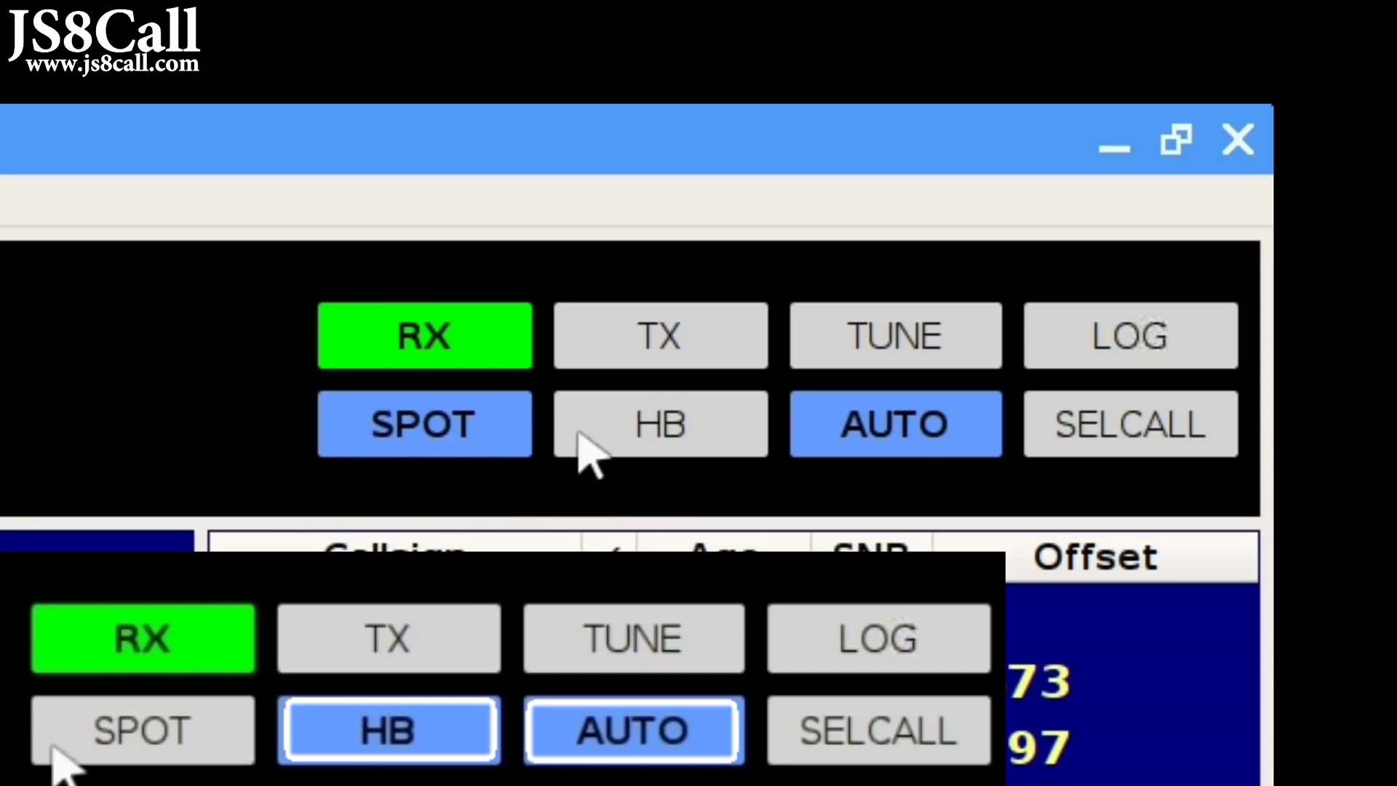
click(579, 437)
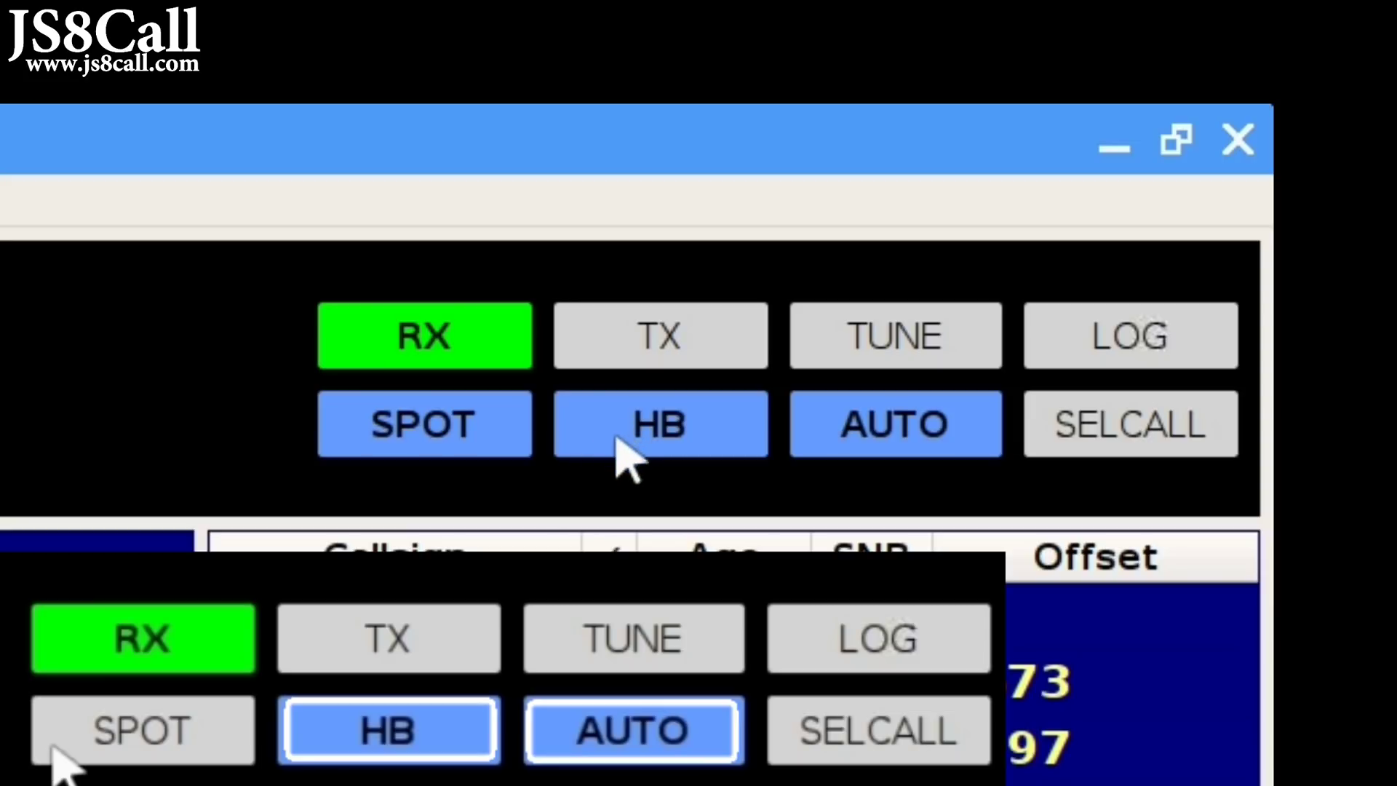
click(820, 441)
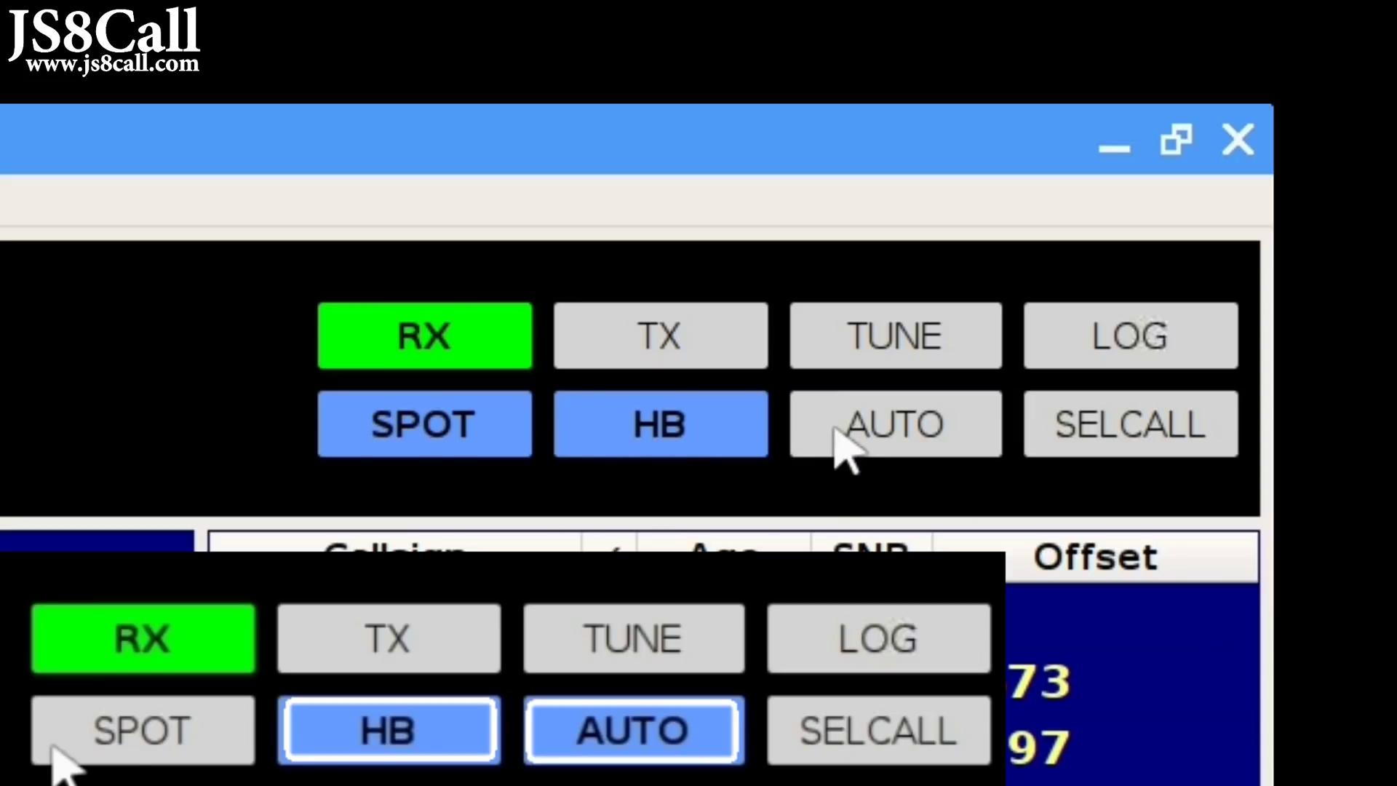
click(837, 432)
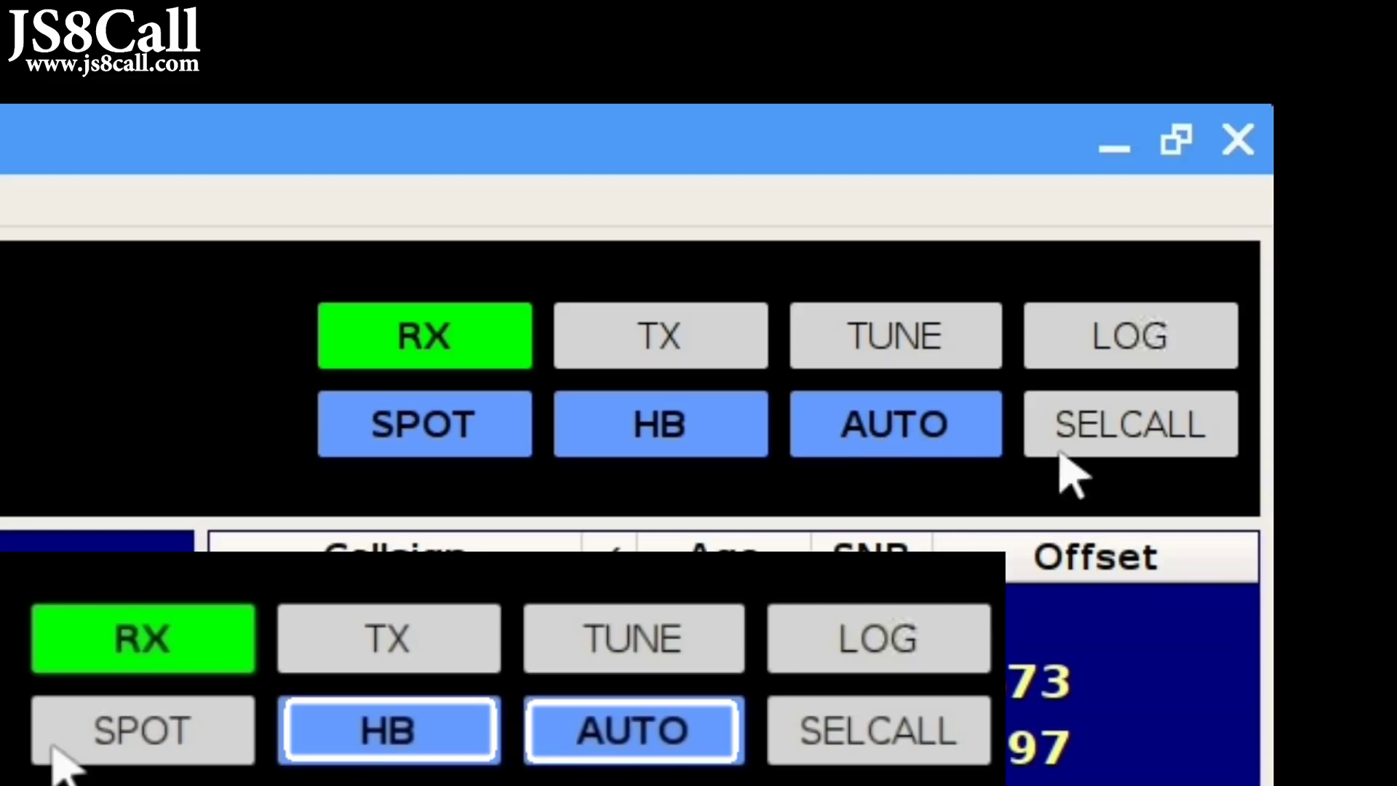
click(1105, 442)
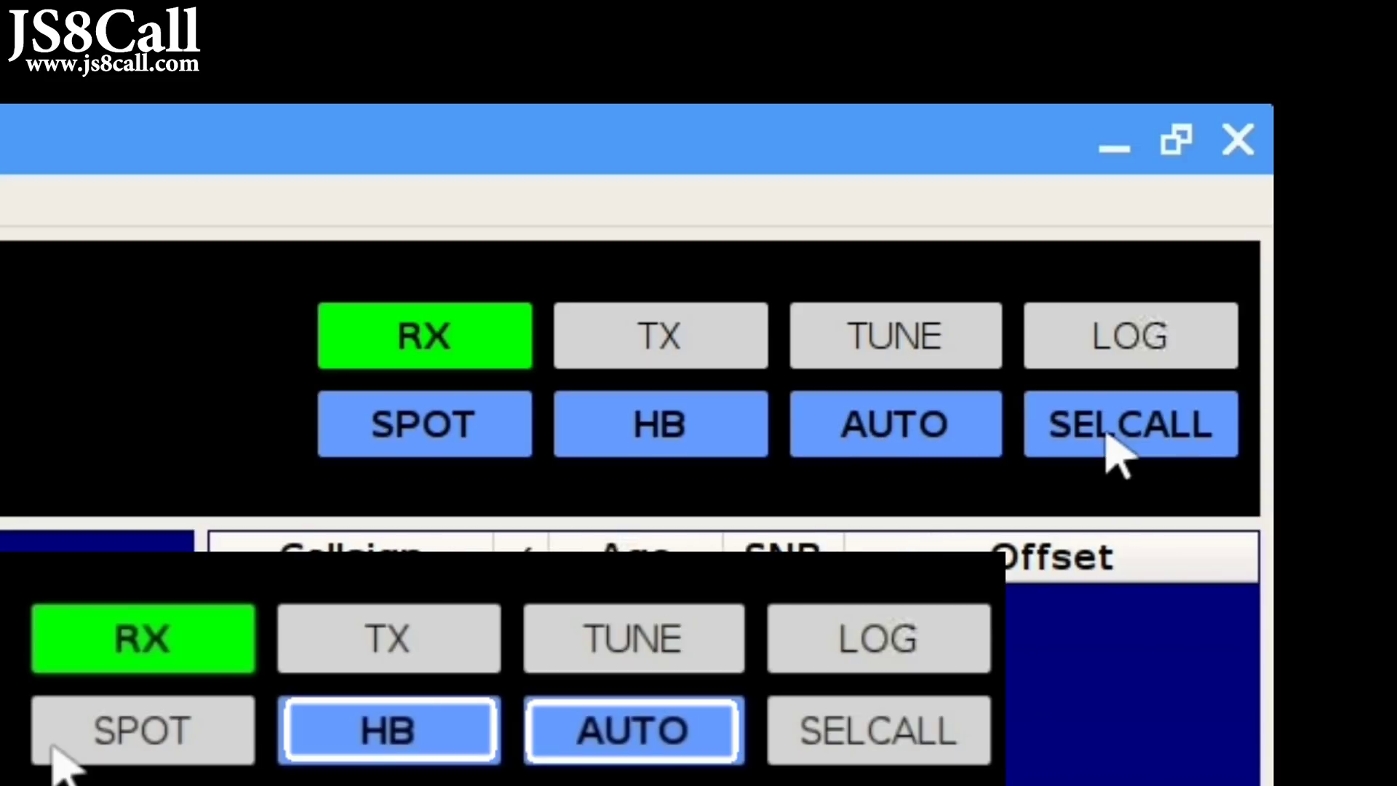
click(1103, 439)
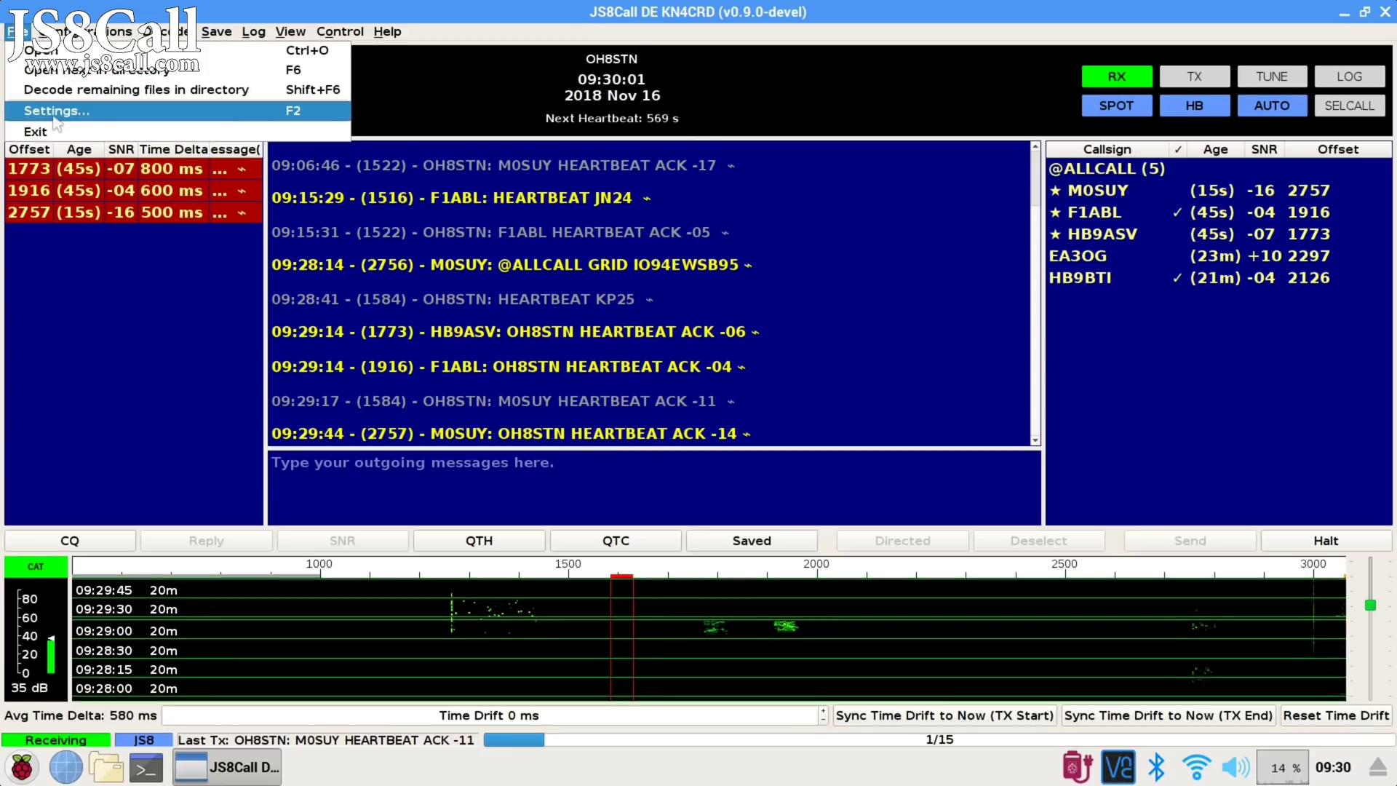
Step: Open File > Settings at the Notifications page for CQ, directed and relay sounds
click(56, 117)
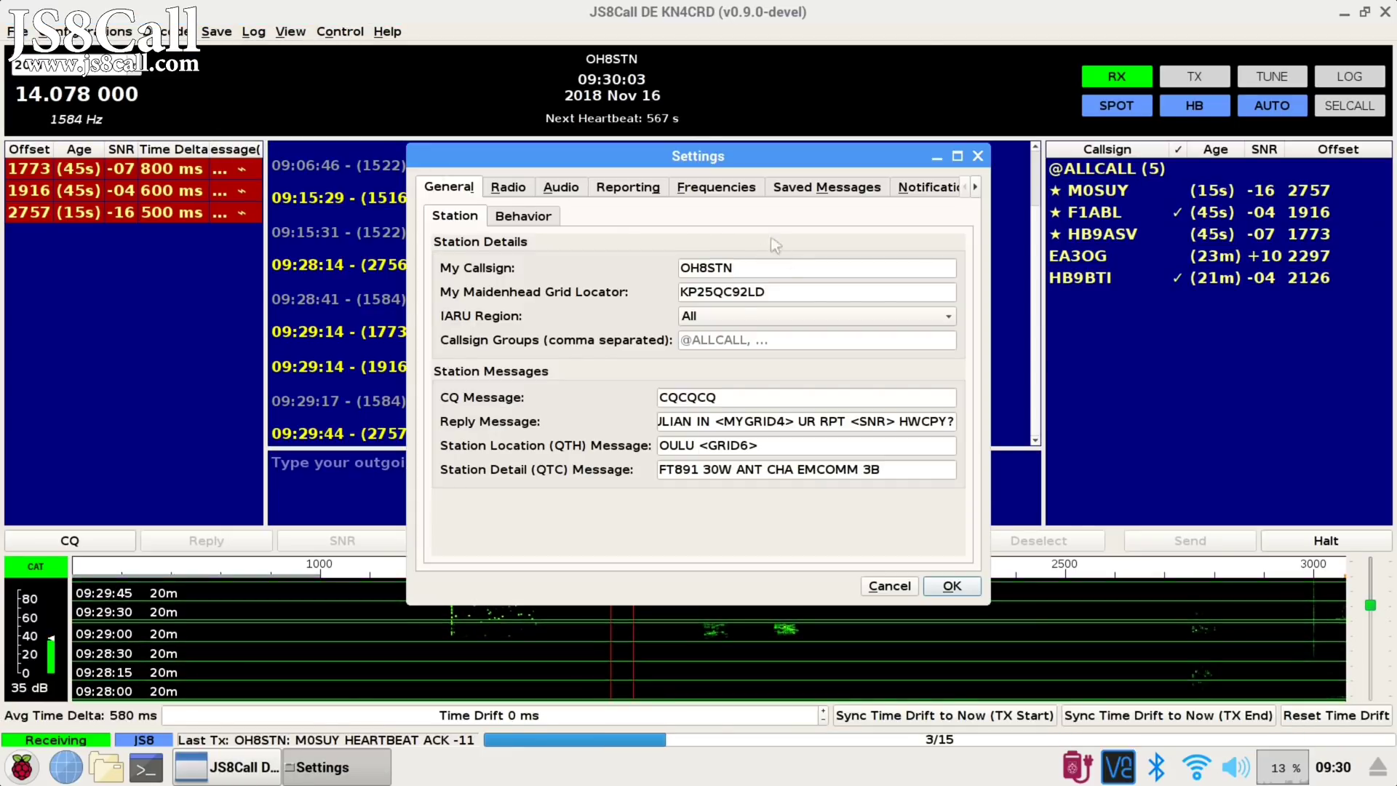
click(930, 189)
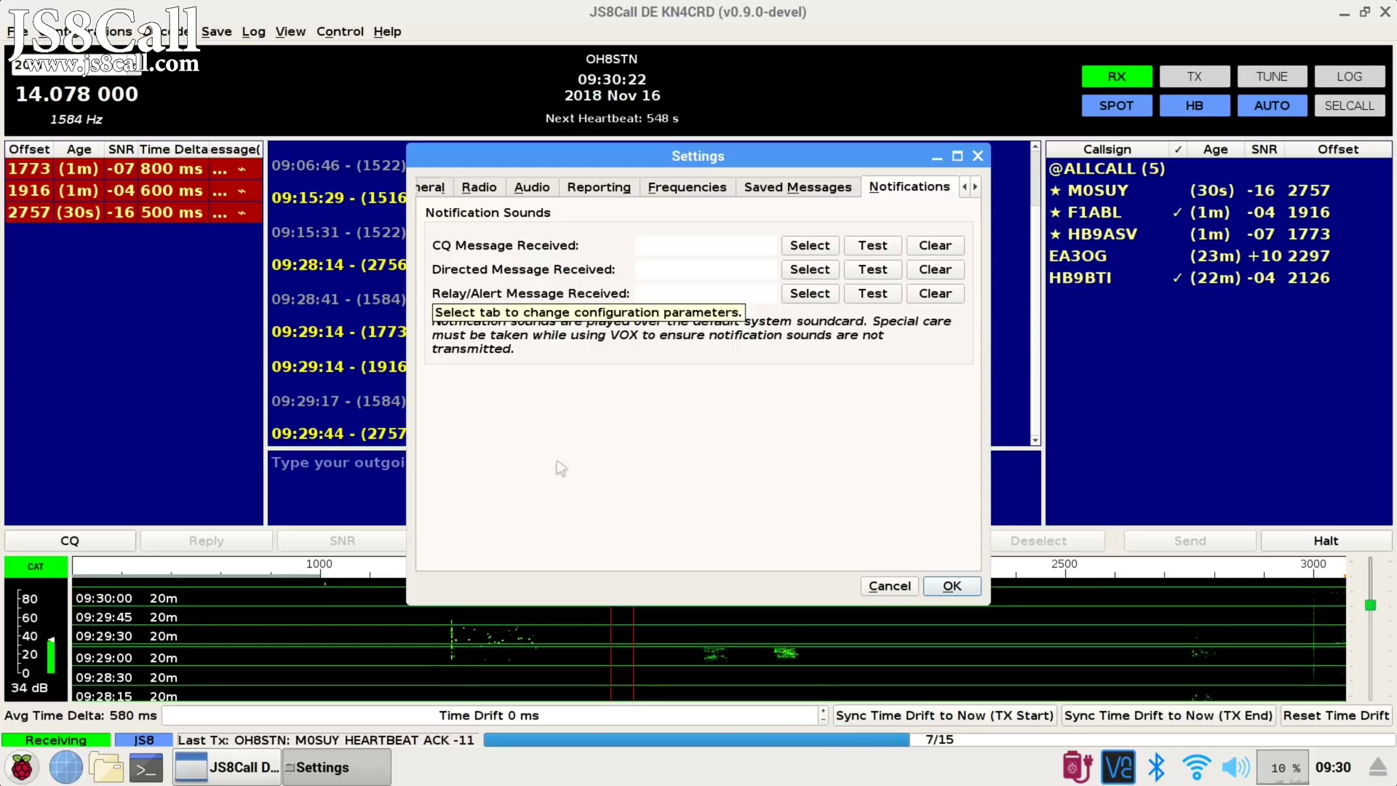
Step: Cancel Settings without saving and select M0IAX as the message recipient
click(891, 587)
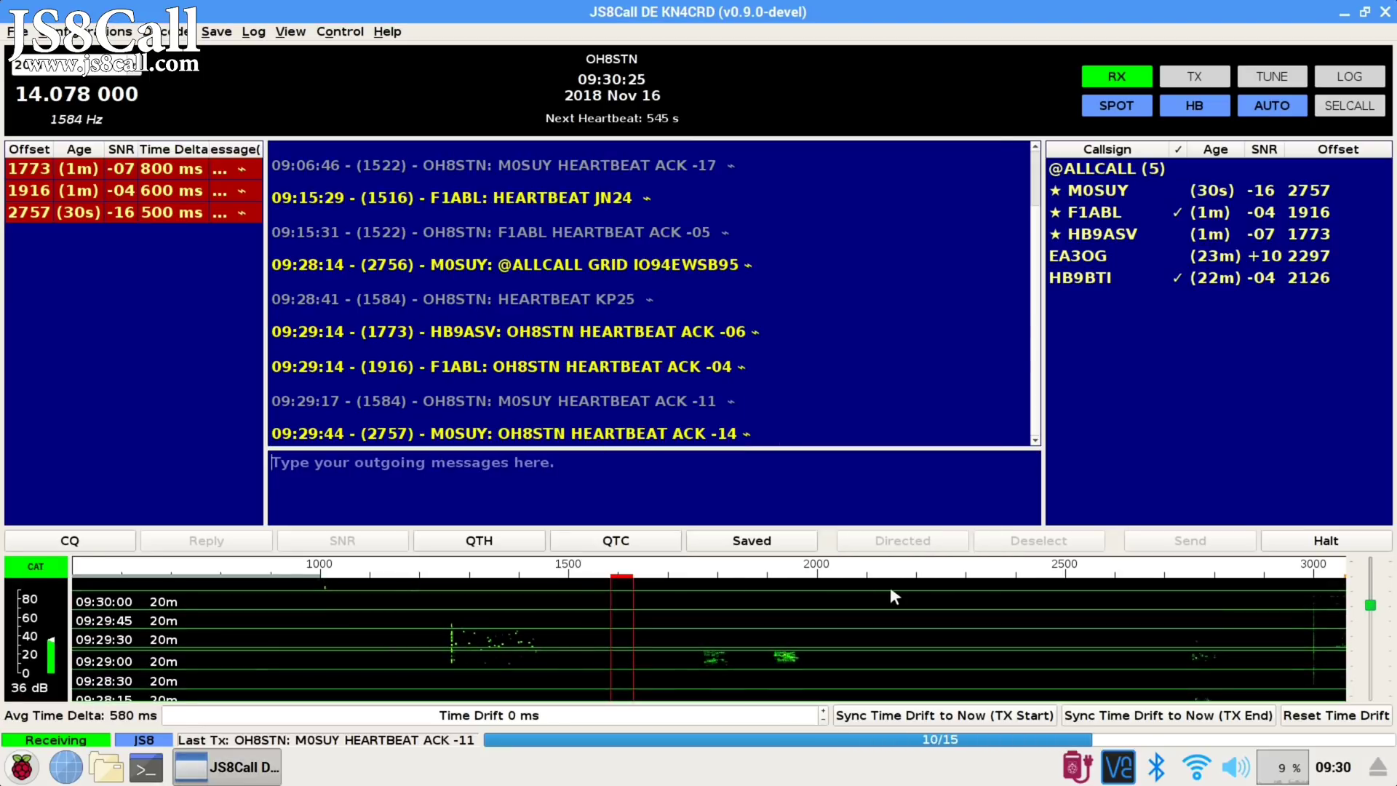
mouse_move(890, 783)
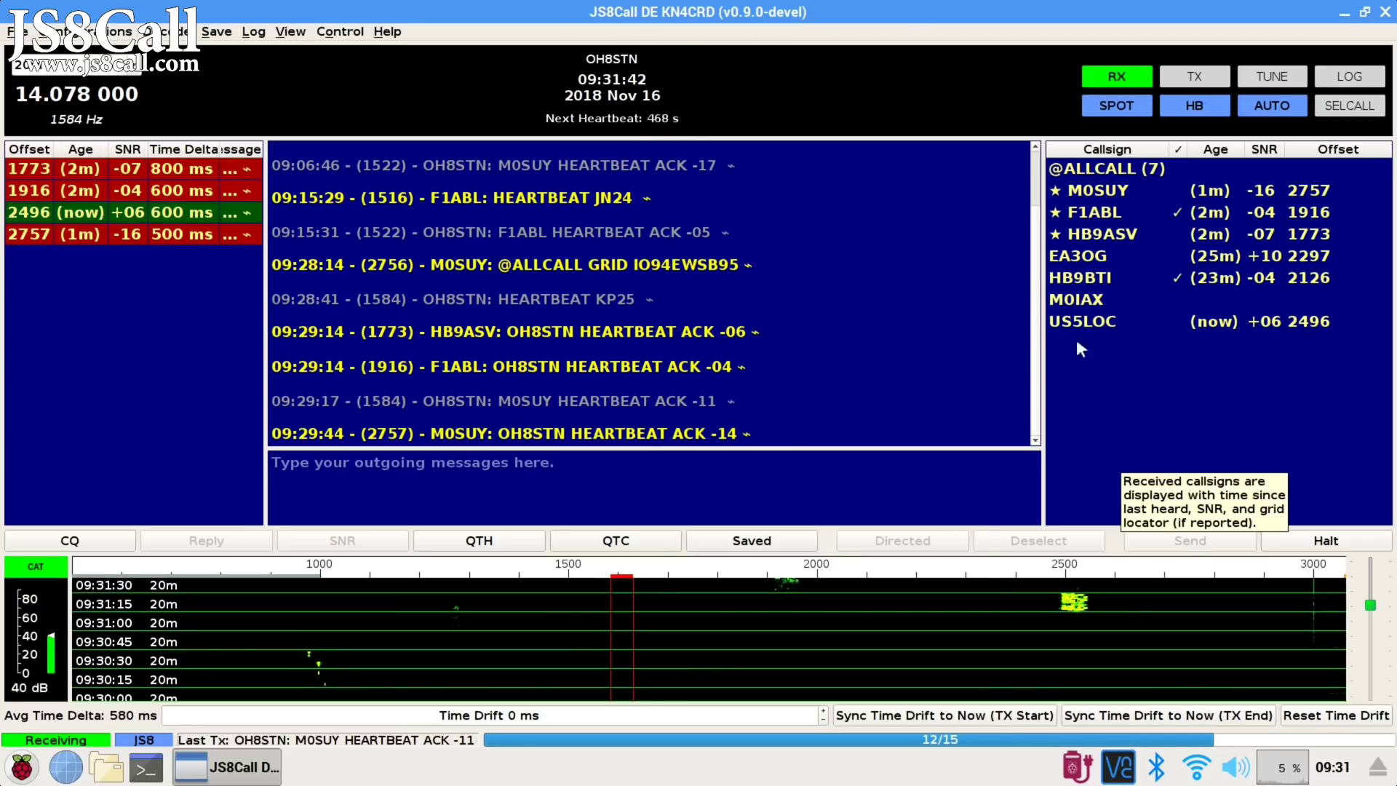
click(1076, 299)
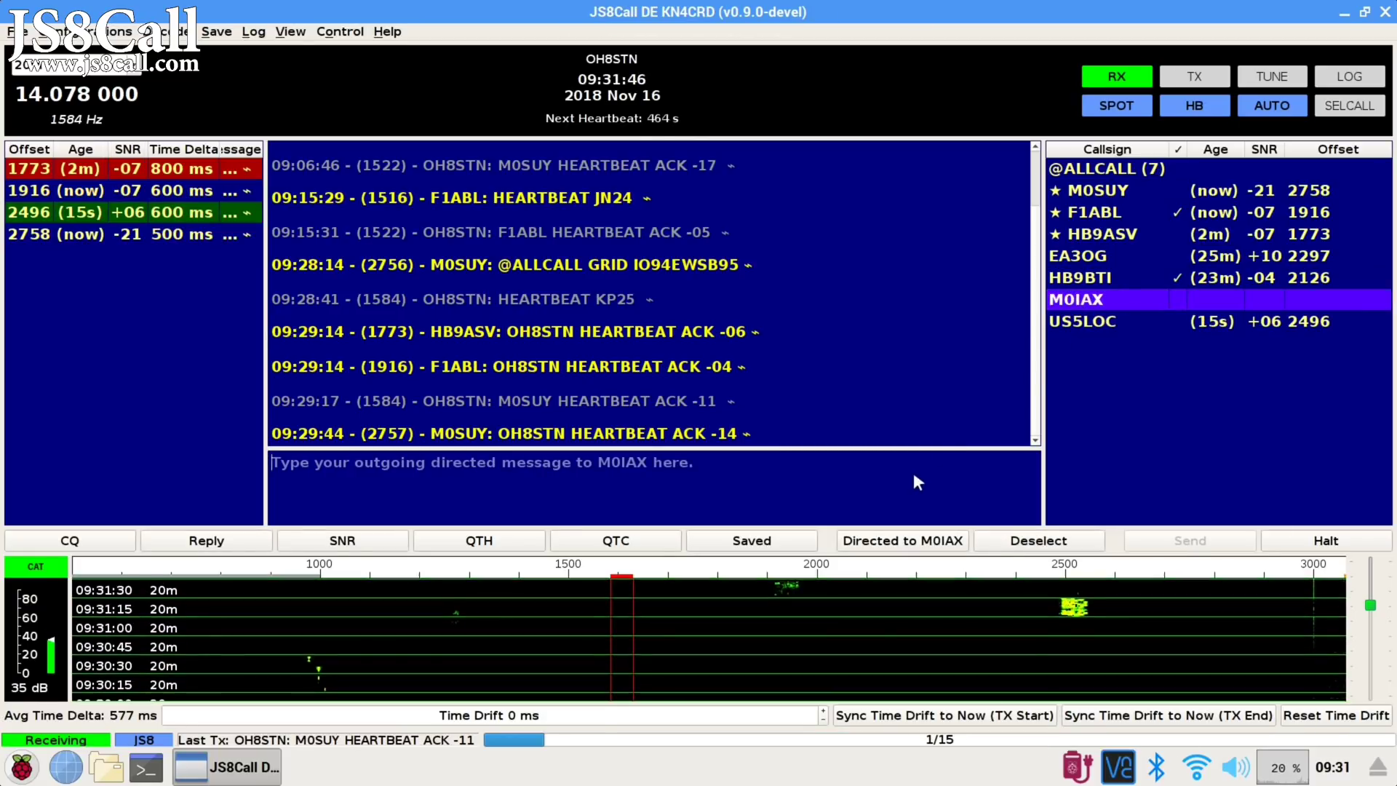
Step: Send a good-morning message with QTH Oulu, <MYGRID4> locator and <SNR> report, asking 'HOW COPY?'
text(GOOD MORN)
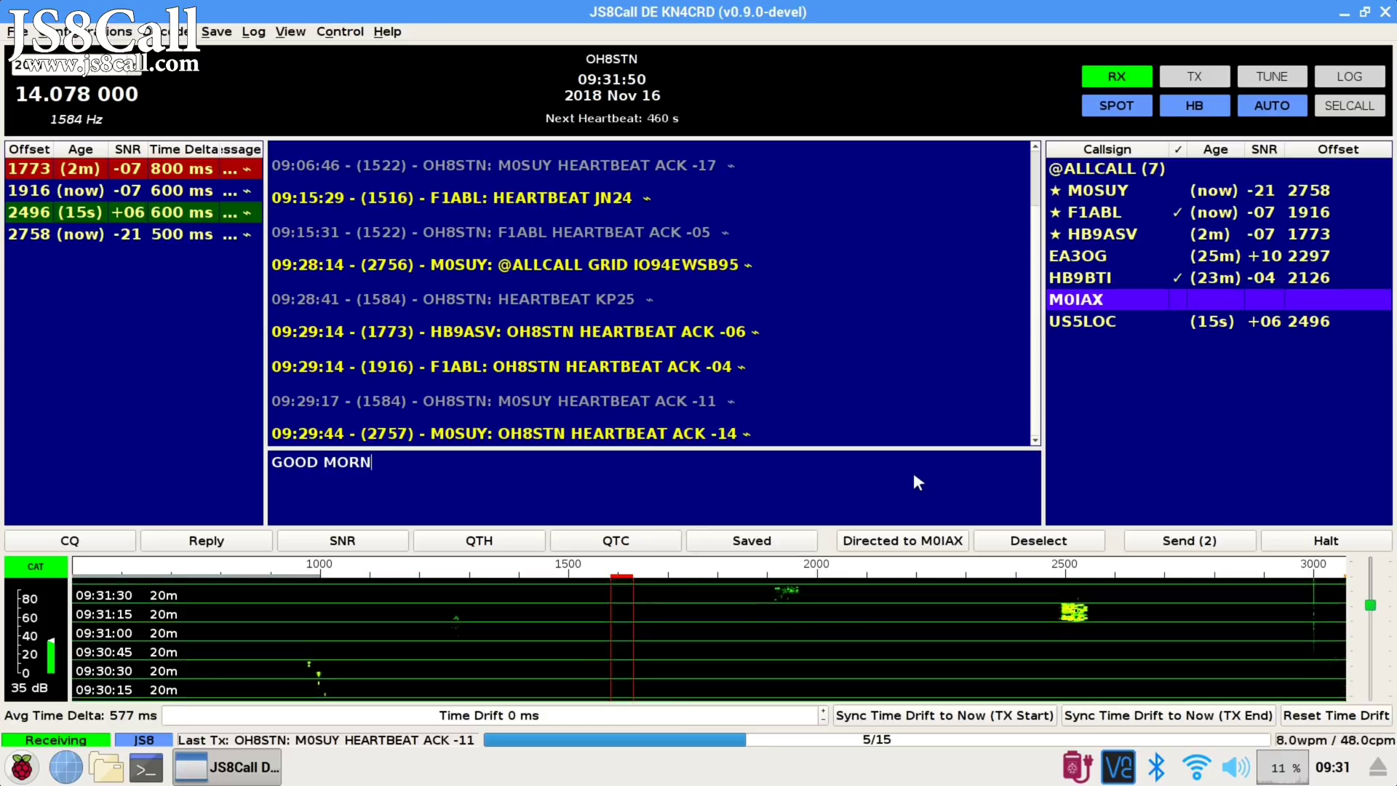
text(ING MARK MY L)
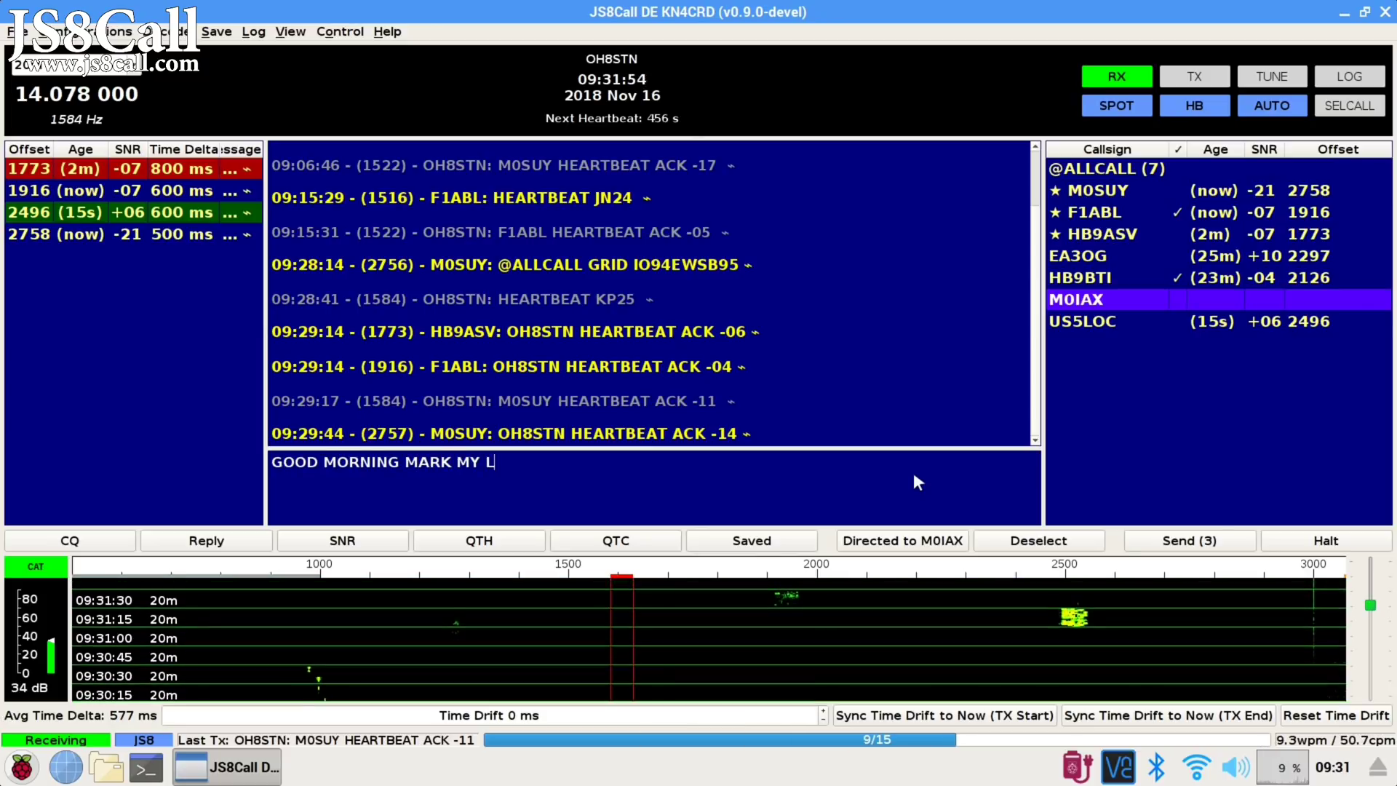
text(O)
key(BackSpace)
key(BackSpace)
text(QTH)
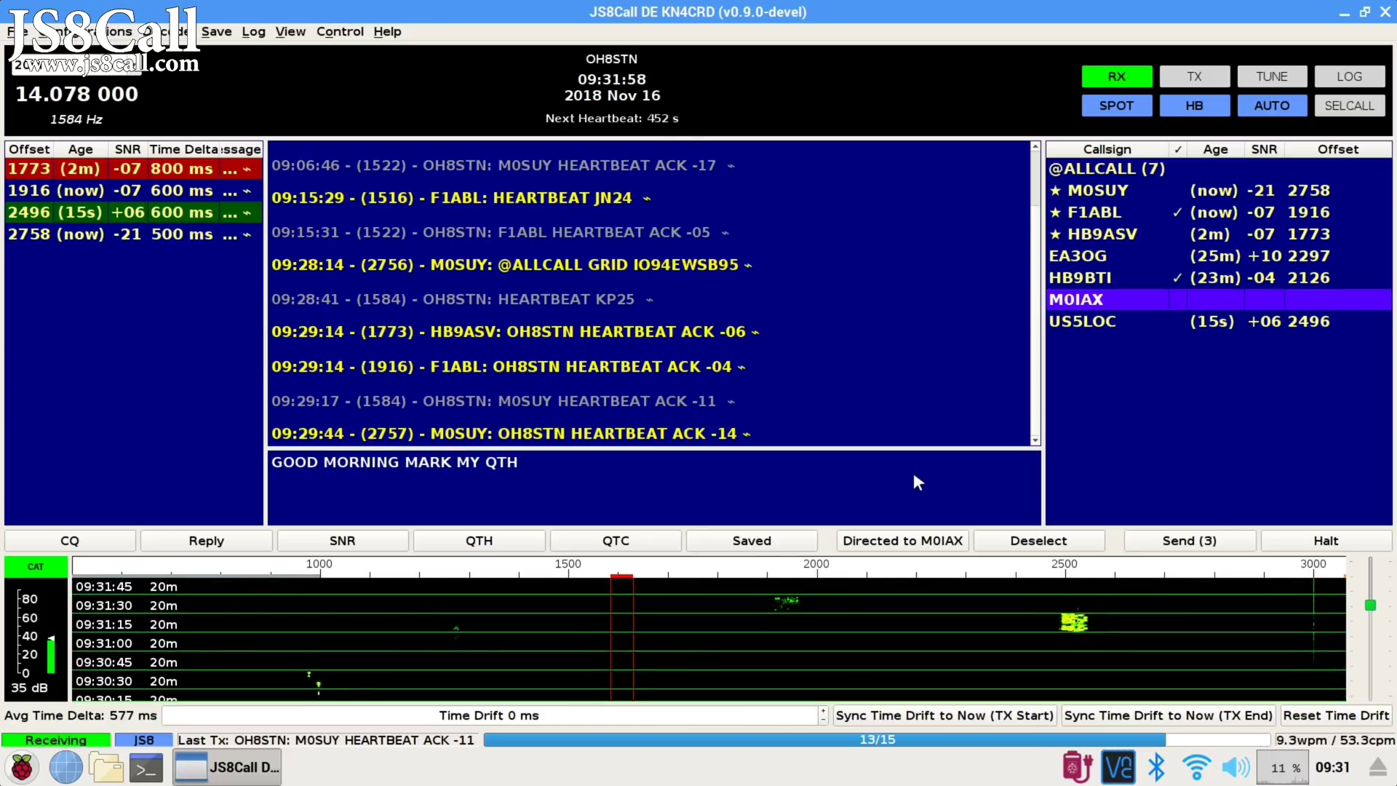
text( IS OULU LOC)
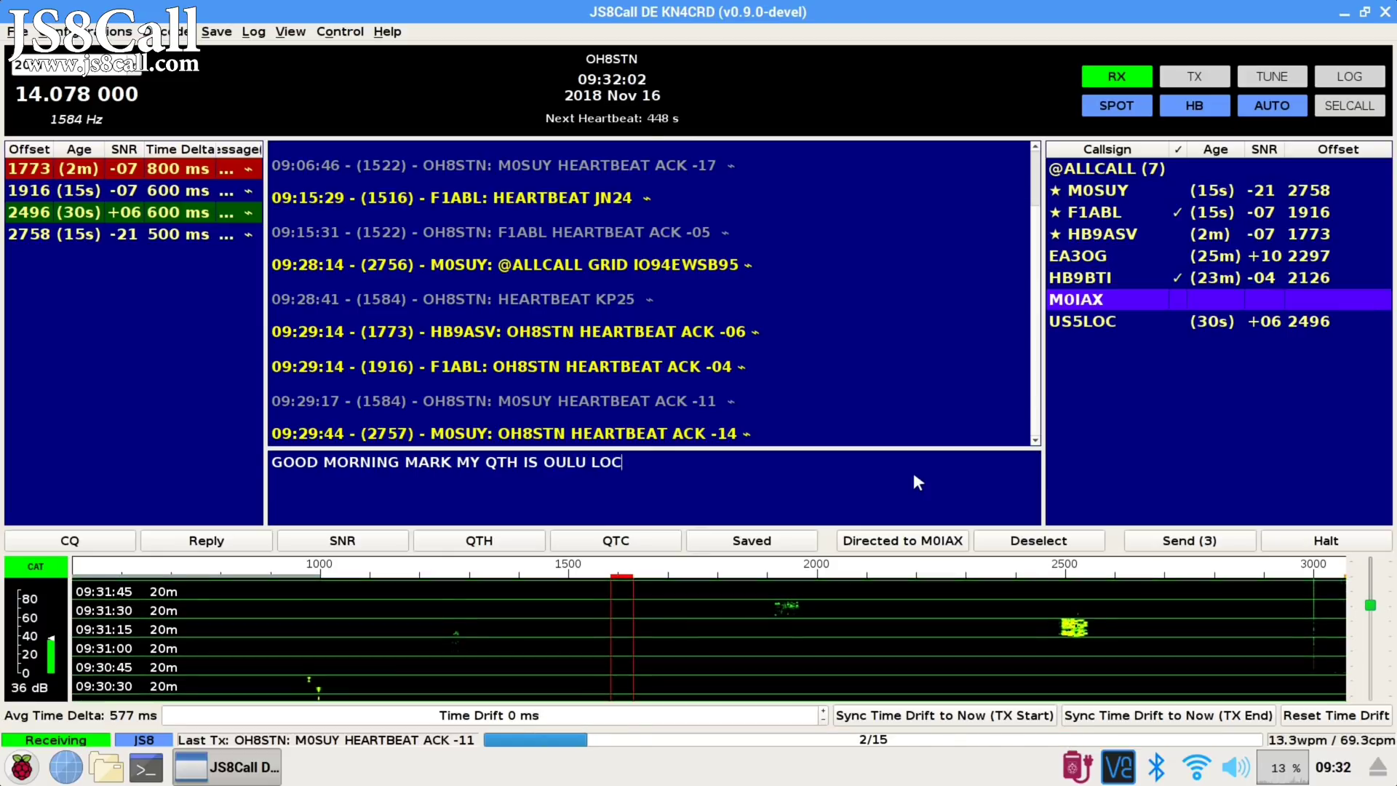
text( <)
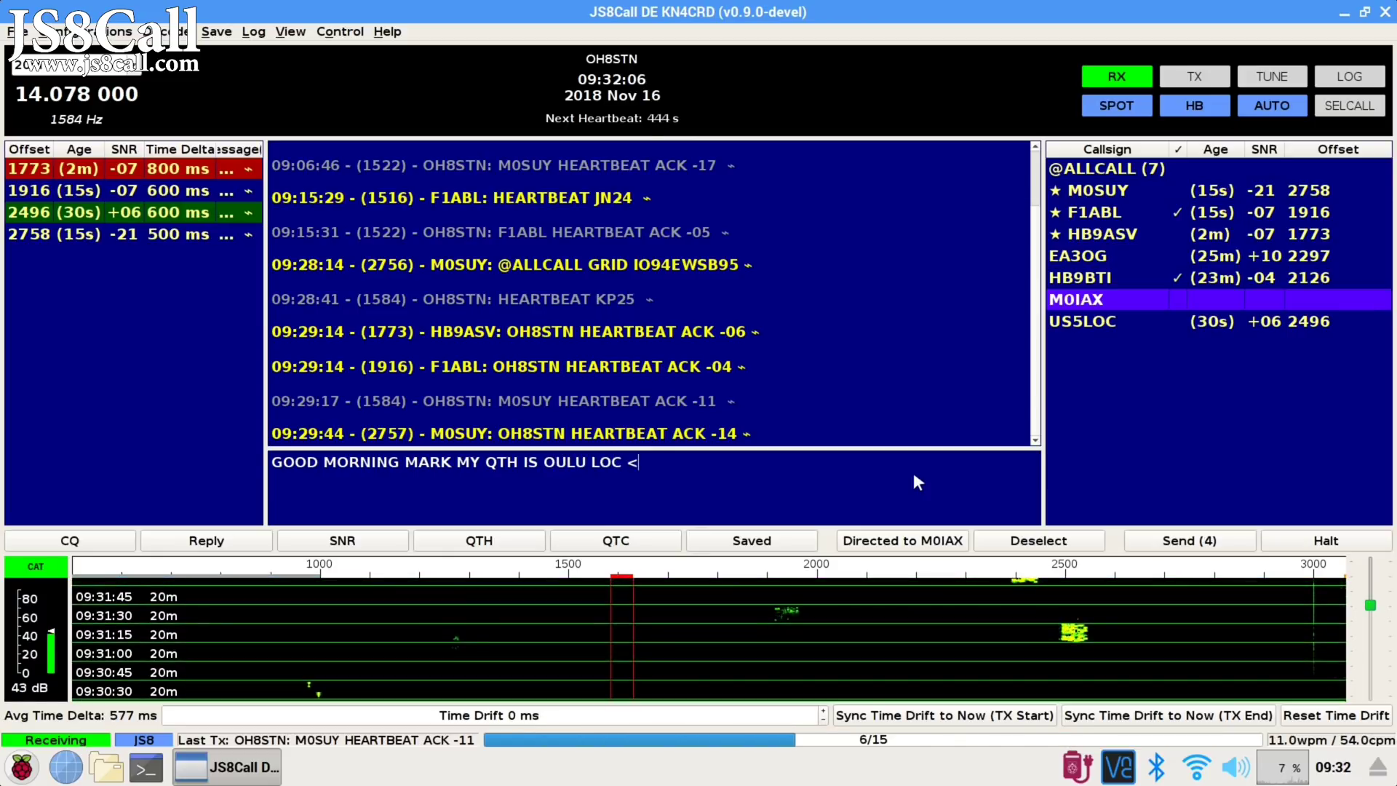
text(MYGRID+)
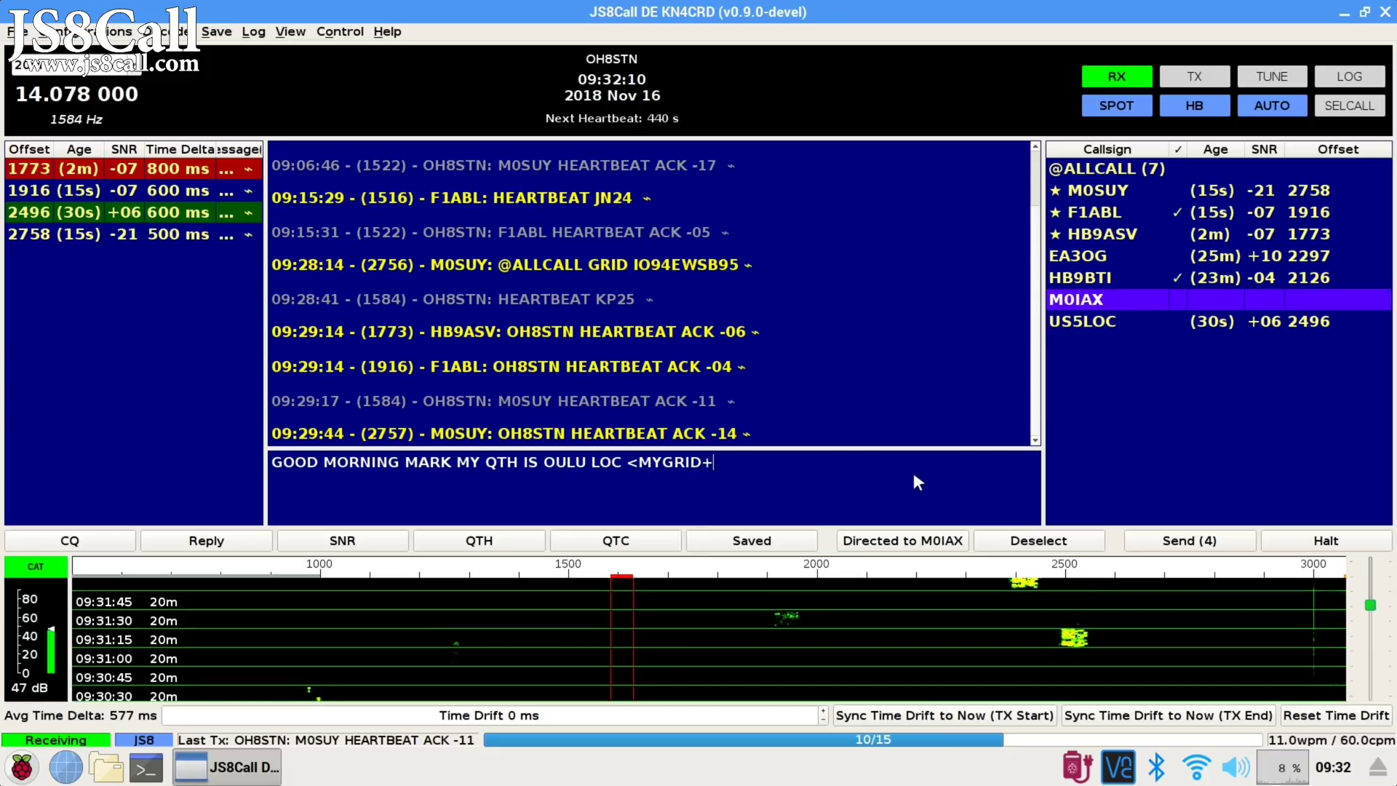
text(4)
key(BackSpace)
key(BackSpace)
text(4<)
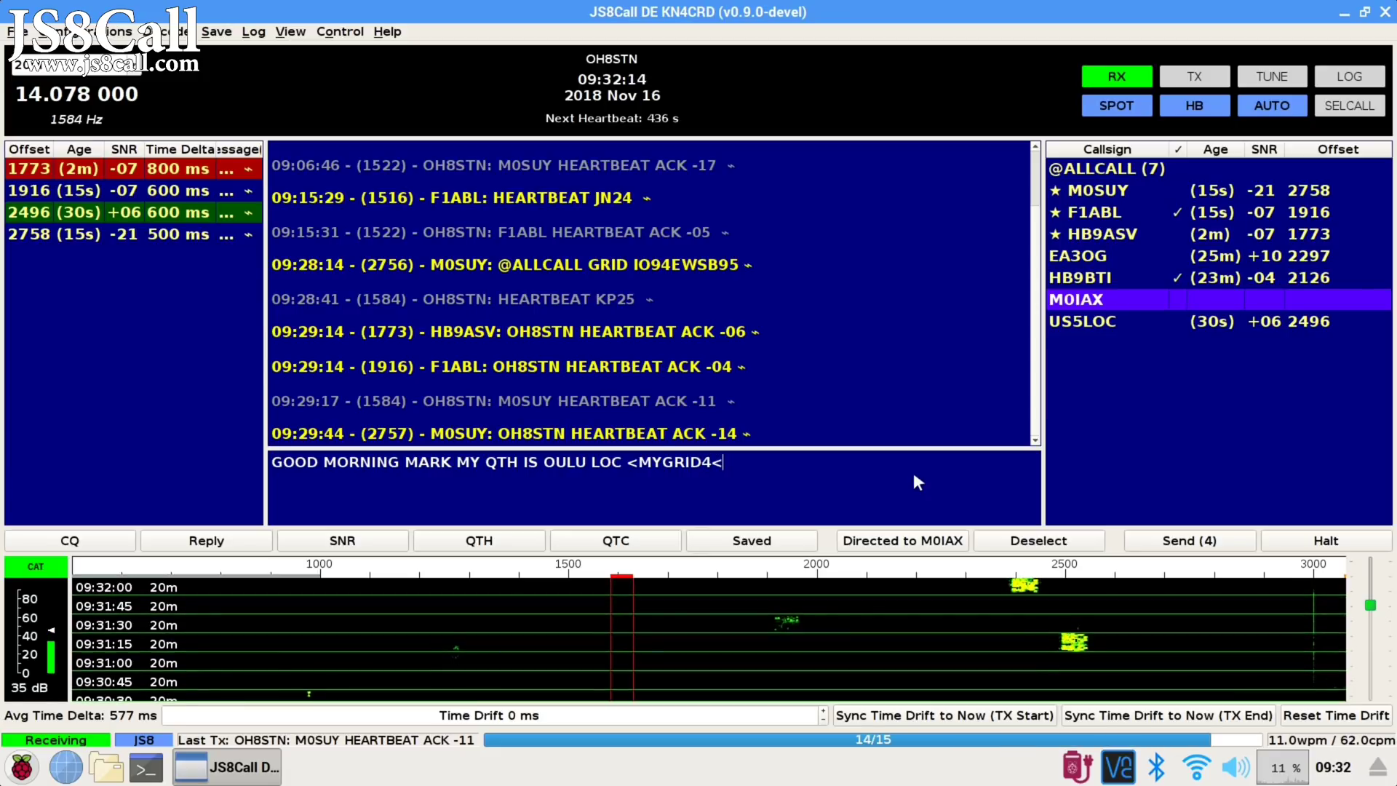
key(BackSpace)
text(>)
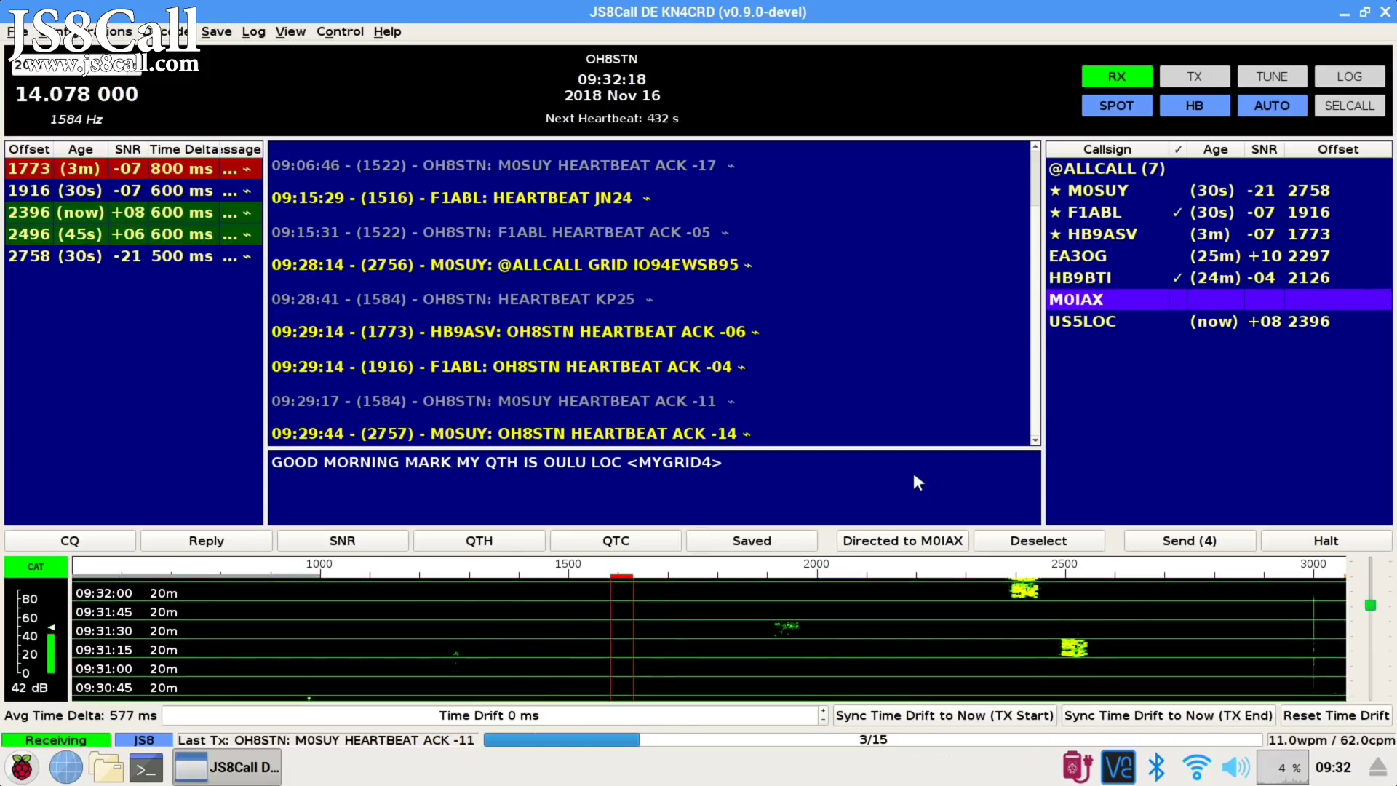
text( UR R)
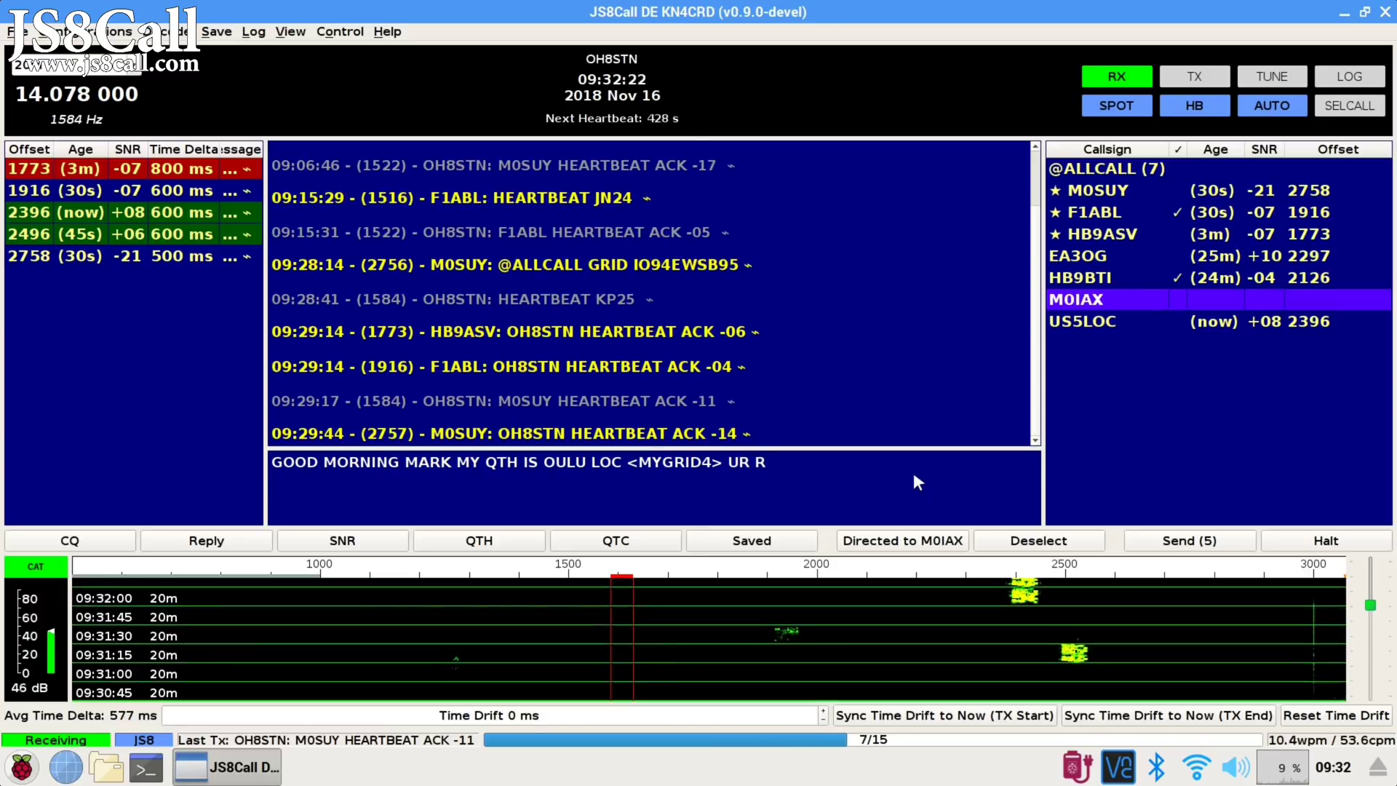
text(PT <SNR)
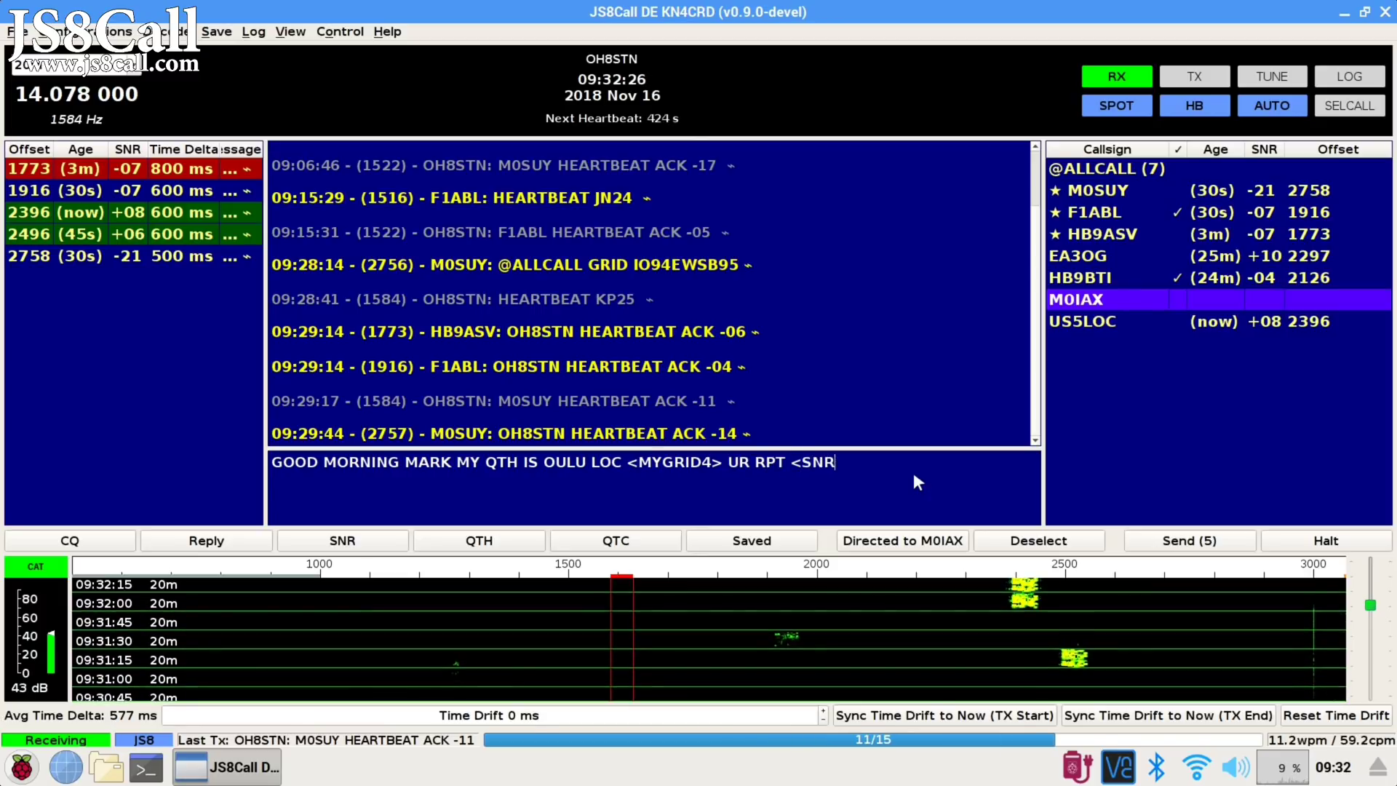
text(> HOW COPY)
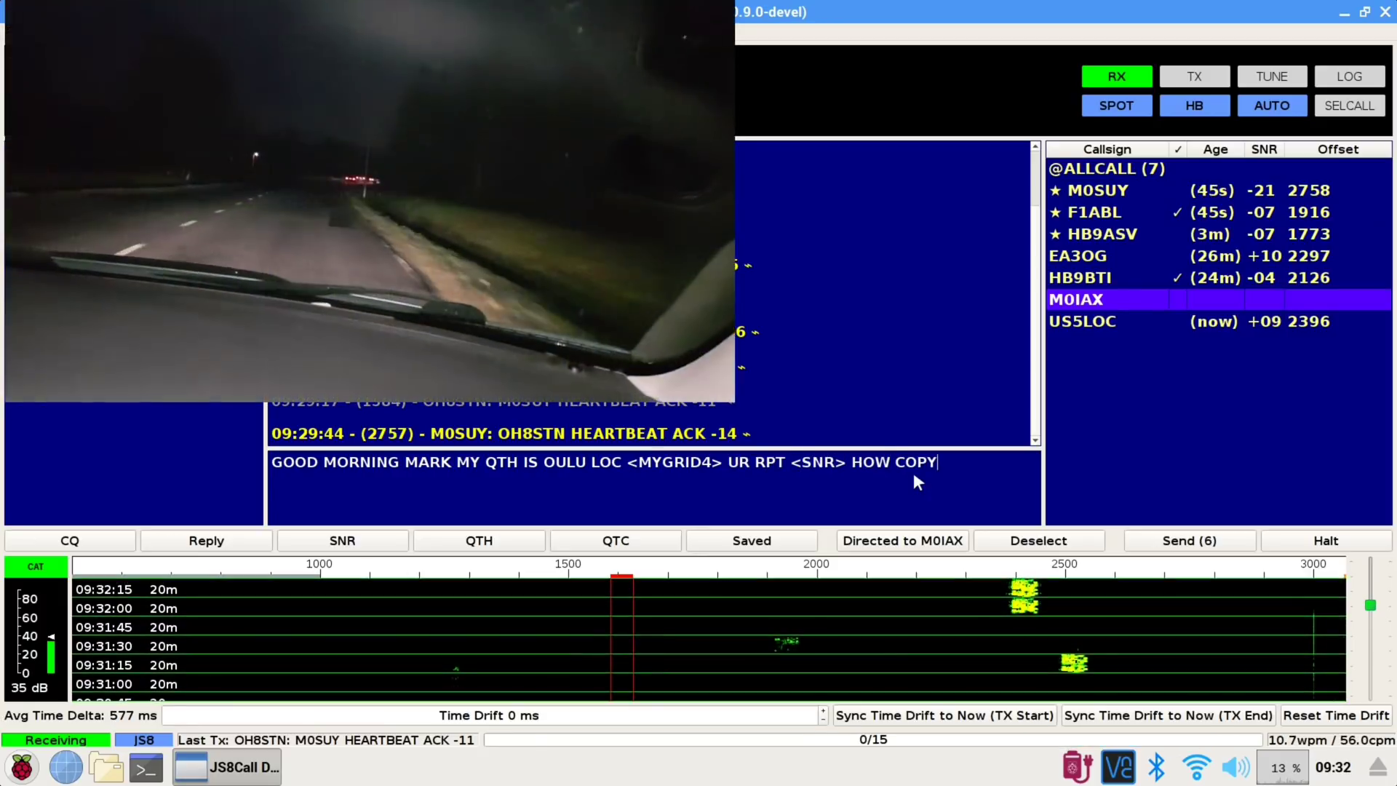
text(?)
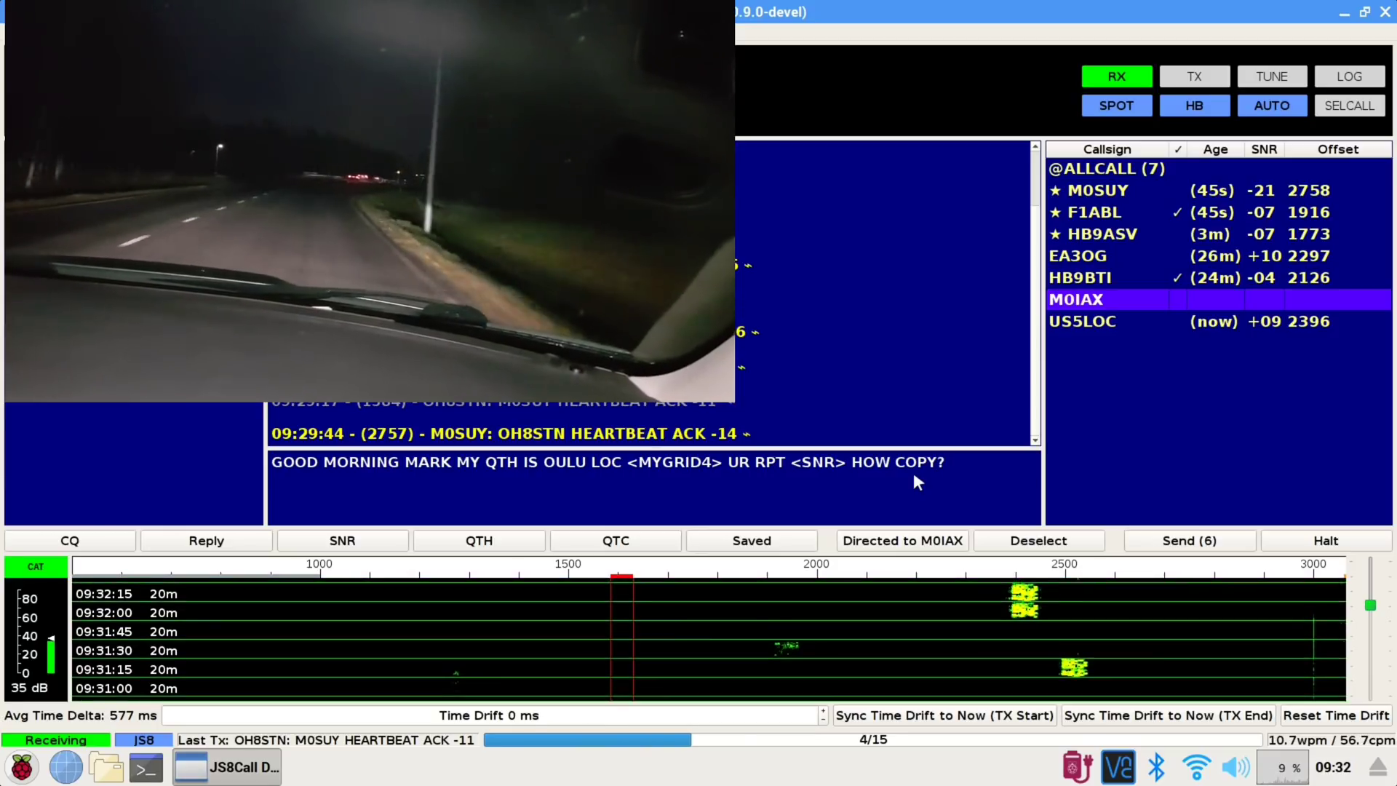
key(Return)
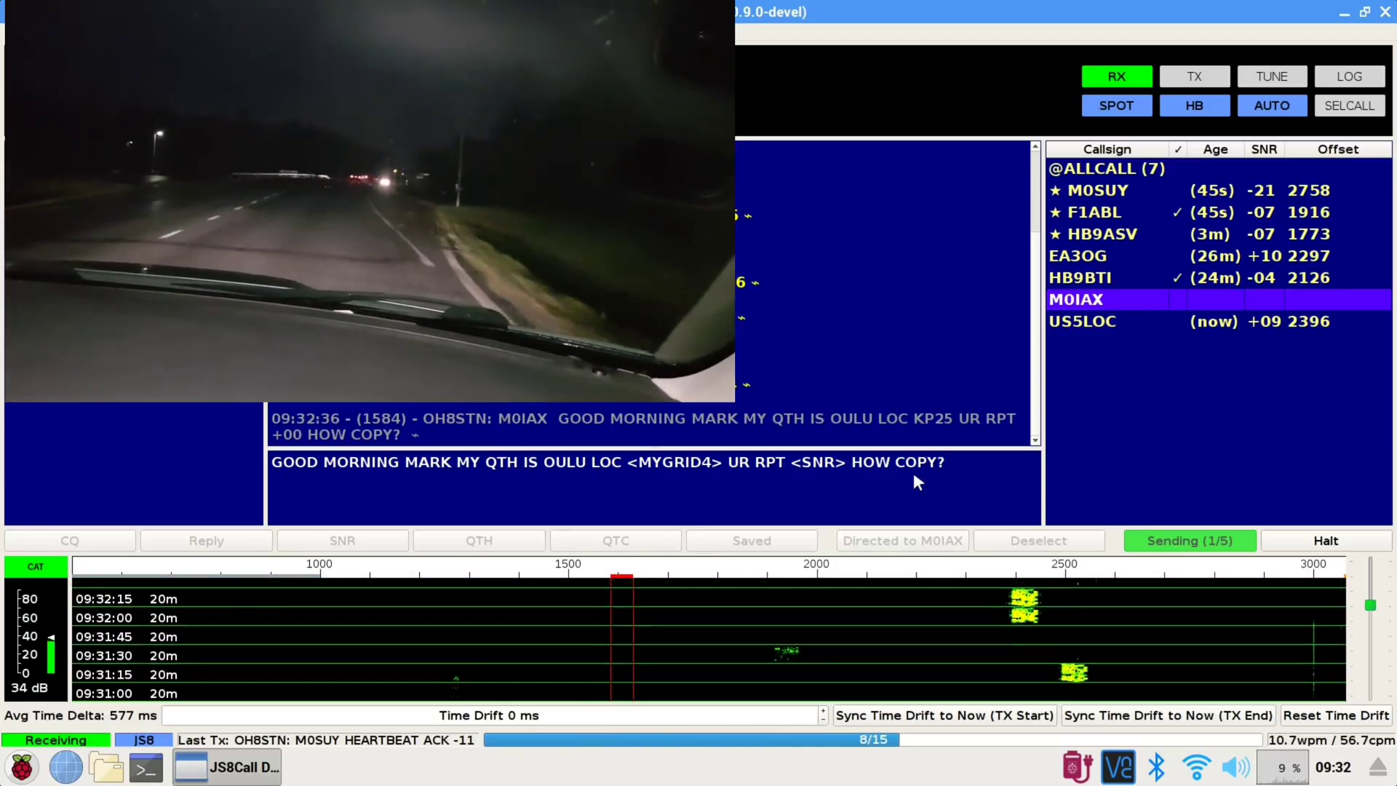